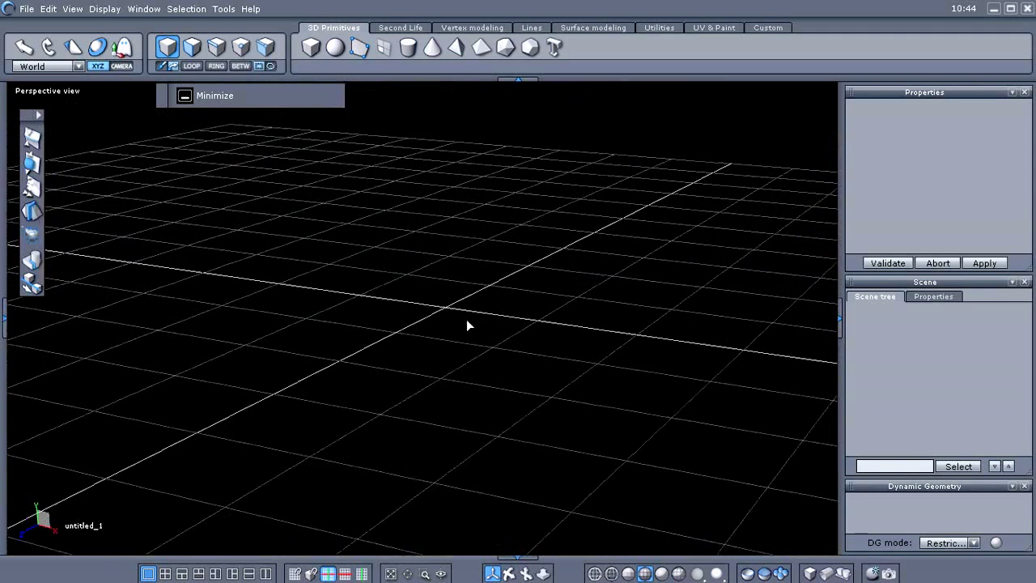
{"action": "scroll", "coordinate": [467, 324], "scroll_direction": "up", "scroll_amount": 2}
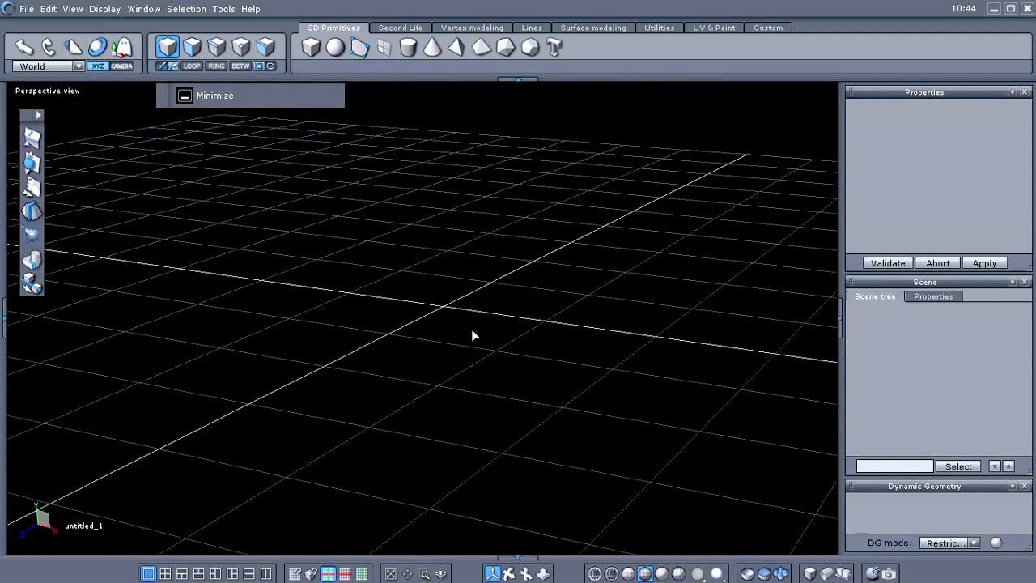
{"action": "mouse_move", "coordinate": [474, 335]}
{"action": "middle_mouse_down"}
{"action": "mouse_move", "coordinate": [470, 296]}
{"action": "mouse_move", "coordinate": [478, 315]}
{"action": "mouse_move", "coordinate": [439, 351]}
{"action": "mouse_move", "coordinate": [493, 340]}
{"action": "middle_mouse_up"}
{"action": "middle_click_drag", "start_coordinate": [421, 335], "coordinate": [422, 316]}
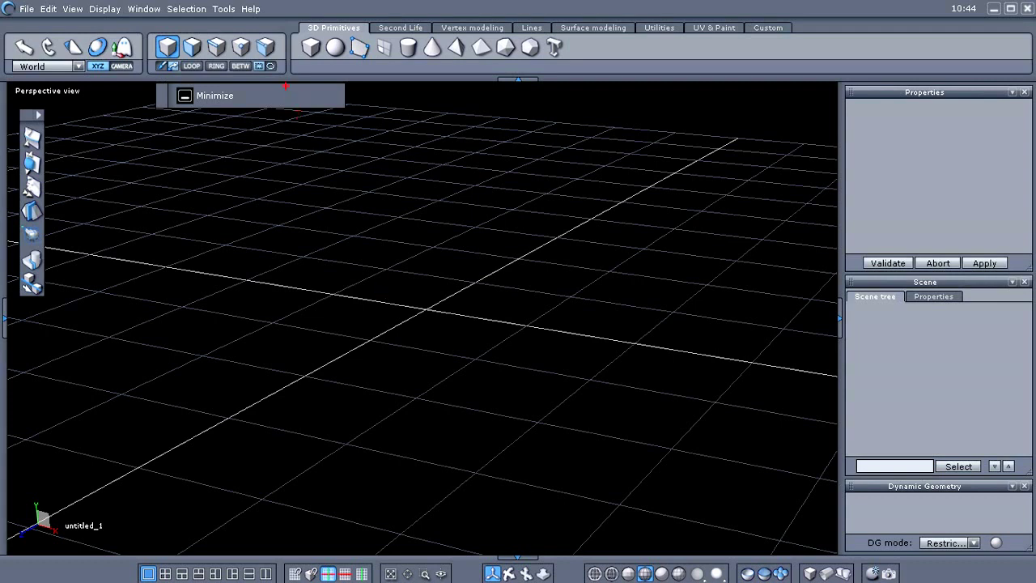
{"action": "mouse_move", "coordinate": [279, 79]}
{"action": "left_mouse_down"}
{"action": "mouse_move", "coordinate": [150, 81]}
{"action": "mouse_move", "coordinate": [275, 145]}
{"action": "mouse_move", "coordinate": [353, 80]}
{"action": "mouse_move", "coordinate": [252, 67]}
{"action": "left_mouse_up"}
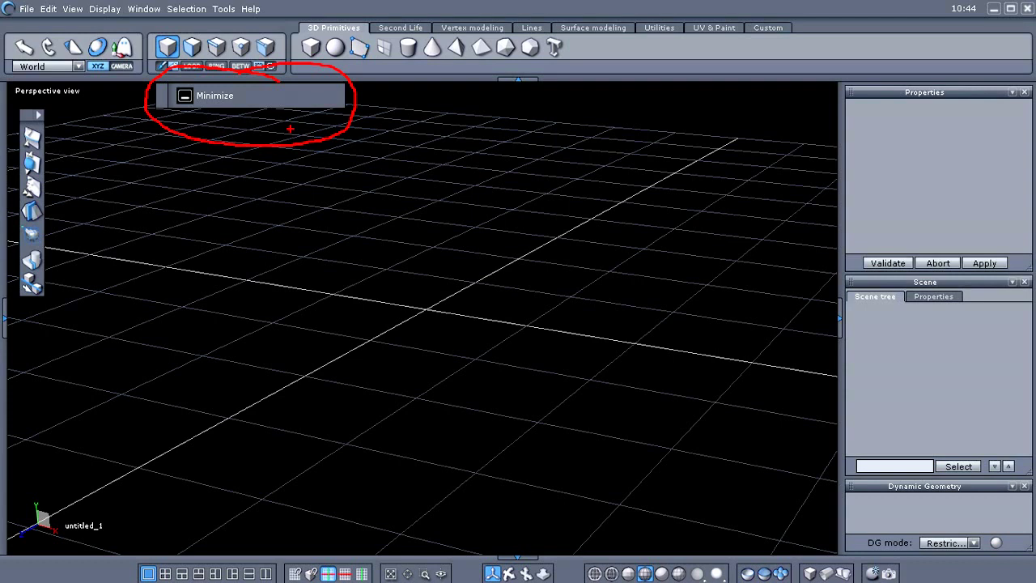
{"action": "key", "text": "Escape"}
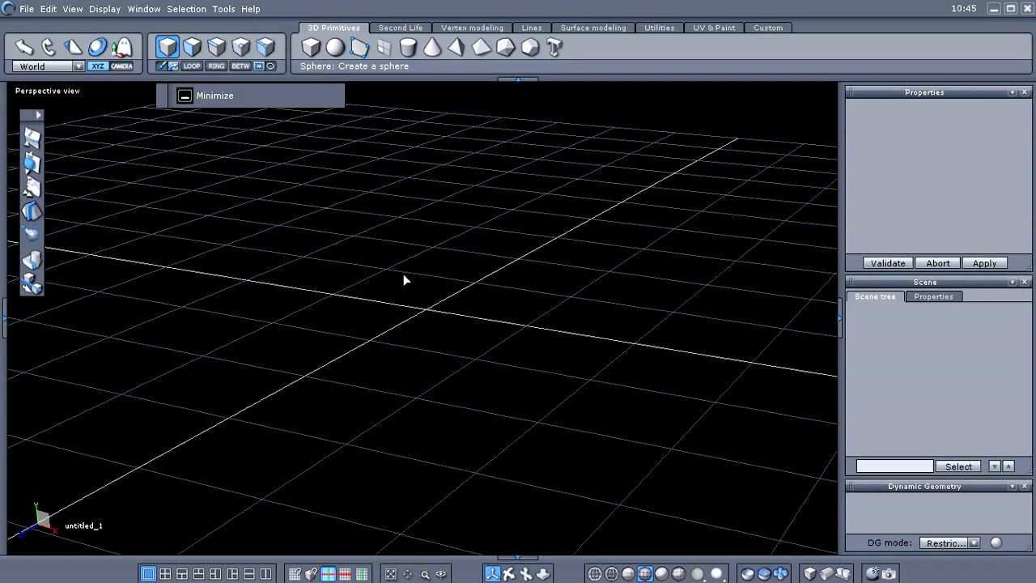
Create a cube about 7.4 units on each side, with its base centred on the grid origin
{"action": "left_click", "coordinate": [312, 49]}
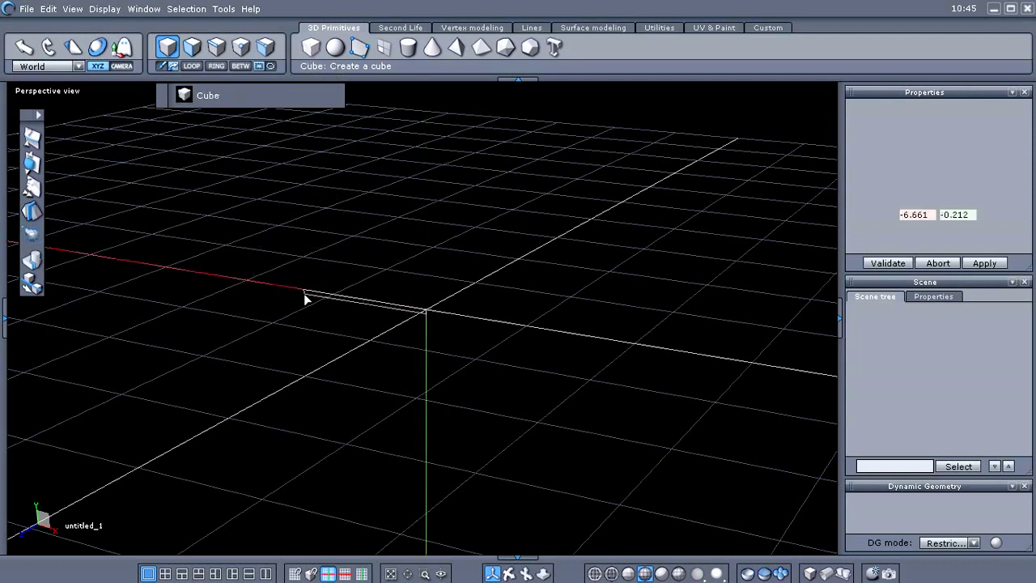
{"action": "left_click", "coordinate": [434, 305]}
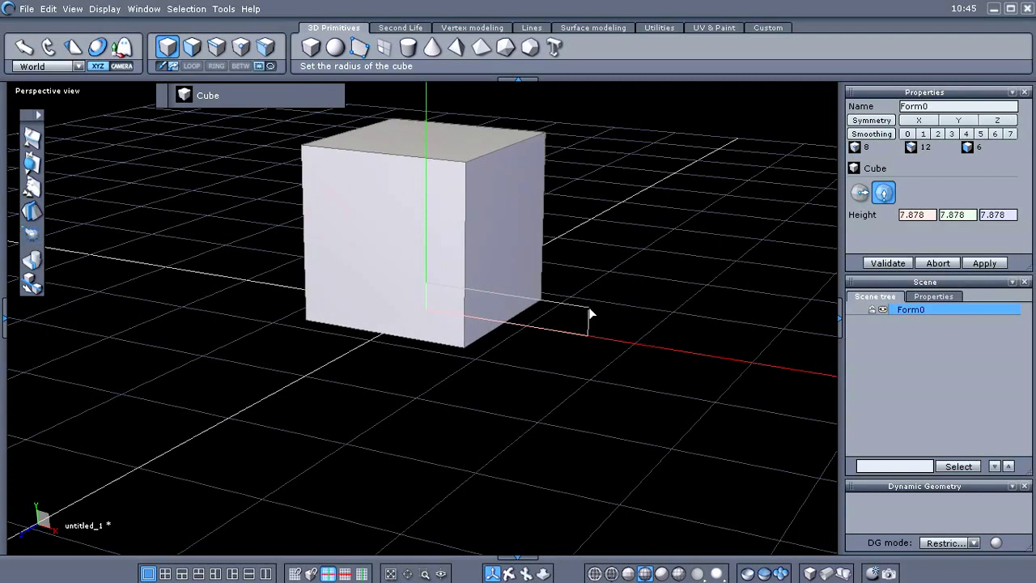
{"action": "left_click", "coordinate": [579, 308]}
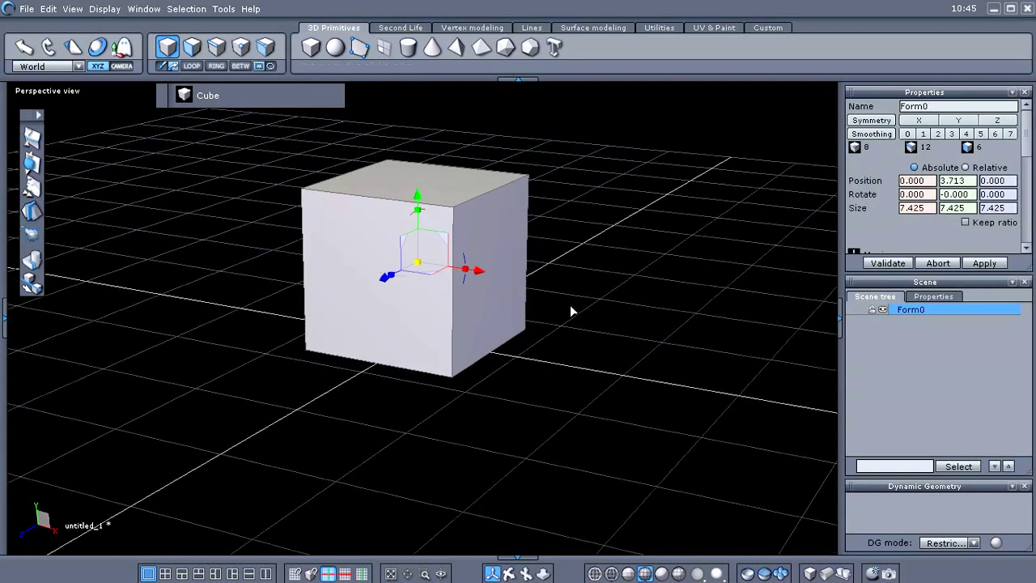
{"action": "middle_click_drag", "start_coordinate": [570, 306], "coordinate": [531, 331]}
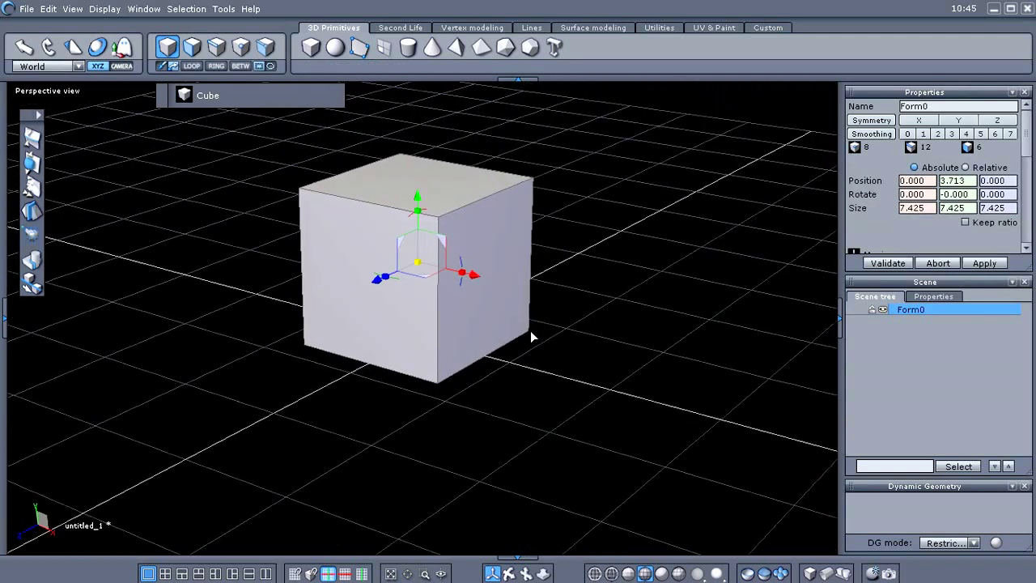
{"action": "scroll", "coordinate": [518, 327], "scroll_direction": "up", "scroll_amount": 3}
{"action": "scroll", "coordinate": [495, 304], "scroll_direction": "down", "scroll_amount": 1}
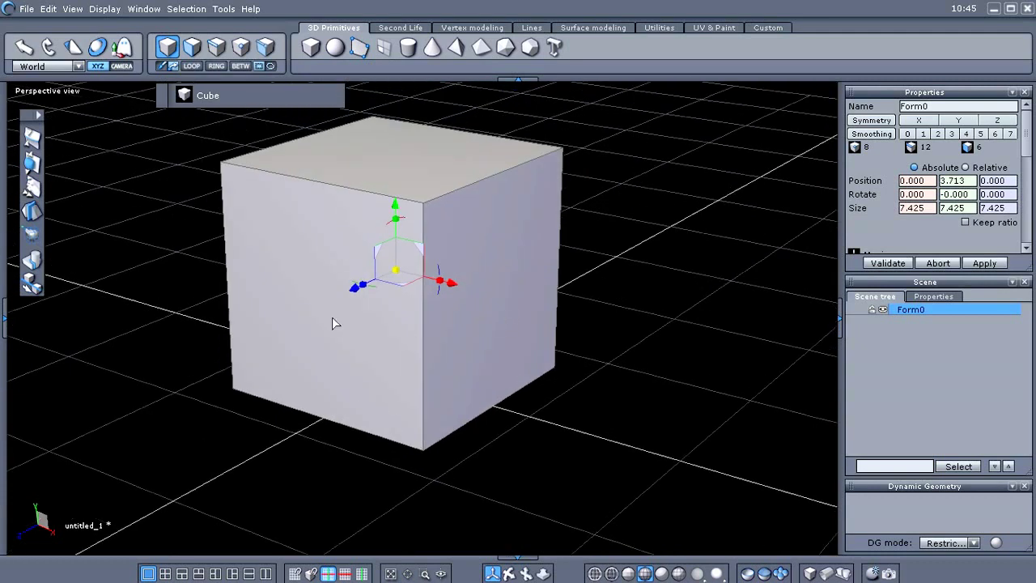
{"action": "scroll", "coordinate": [336, 320], "scroll_direction": "down", "scroll_amount": 1}
{"action": "scroll", "coordinate": [363, 294], "scroll_direction": "up", "scroll_amount": 1}
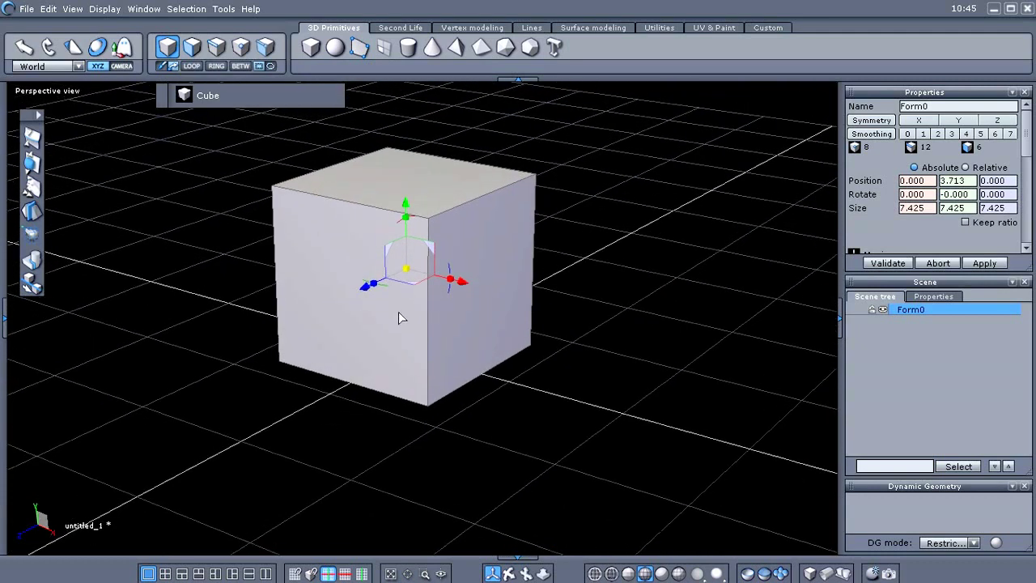
{"action": "scroll", "coordinate": [397, 312], "scroll_direction": "up", "scroll_amount": 2}
{"action": "middle_click_drag", "start_coordinate": [395, 306], "coordinate": [385, 318]}
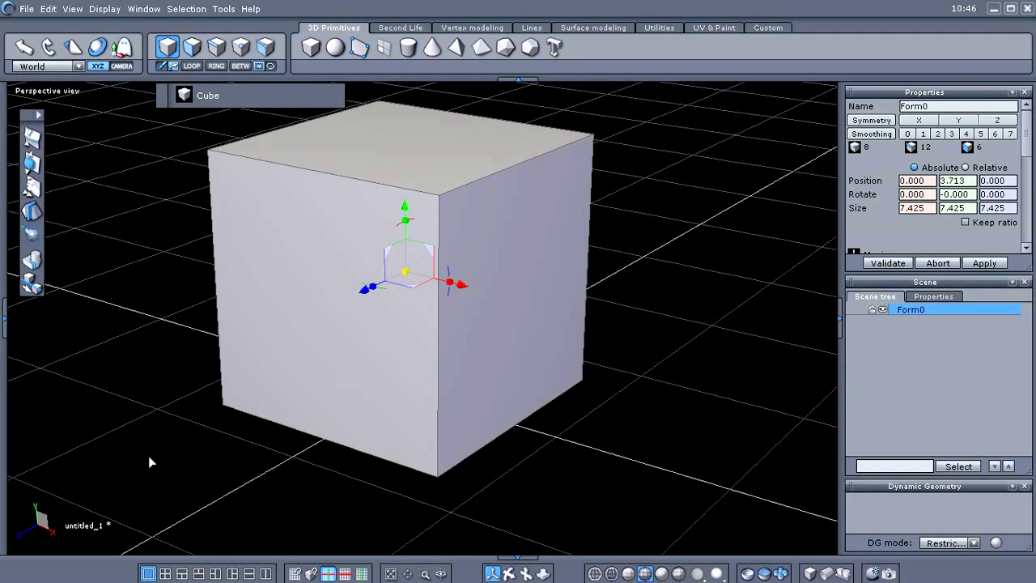
{"action": "key", "text": "ctrl+2"}
{"action": "mouse_move", "coordinate": [21, 482]}
{"action": "left_mouse_down"}
{"action": "mouse_move", "coordinate": [14, 544]}
{"action": "mouse_move", "coordinate": [83, 493]}
{"action": "mouse_move", "coordinate": [10, 477]}
{"action": "left_mouse_up"}
{"action": "left_click_drag", "start_coordinate": [412, 272], "coordinate": [492, 287]}
{"action": "left_click_drag", "start_coordinate": [408, 254], "coordinate": [410, 143]}
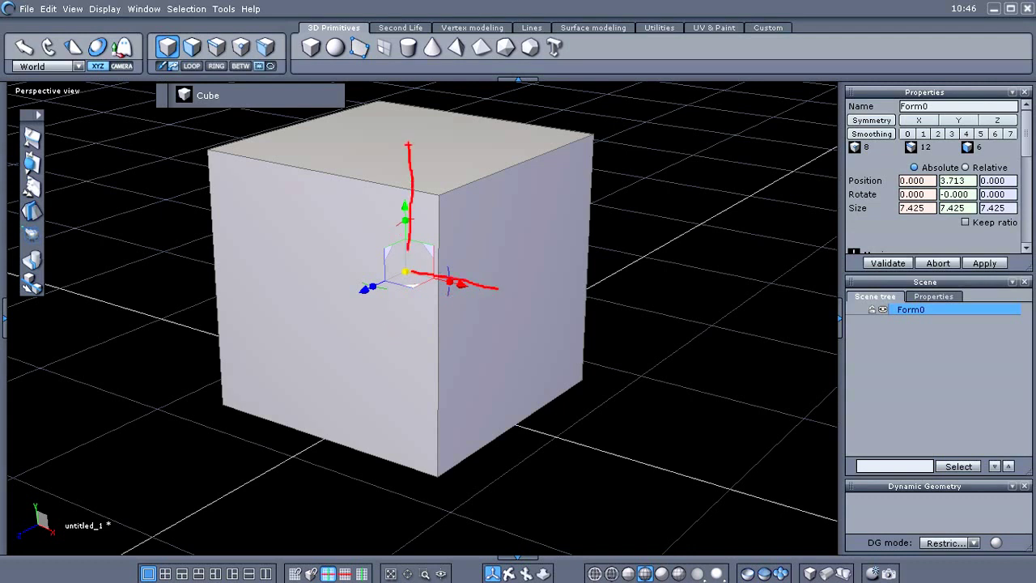
{"action": "left_click_drag", "start_coordinate": [393, 272], "coordinate": [321, 319]}
{"action": "key", "text": "Escape"}
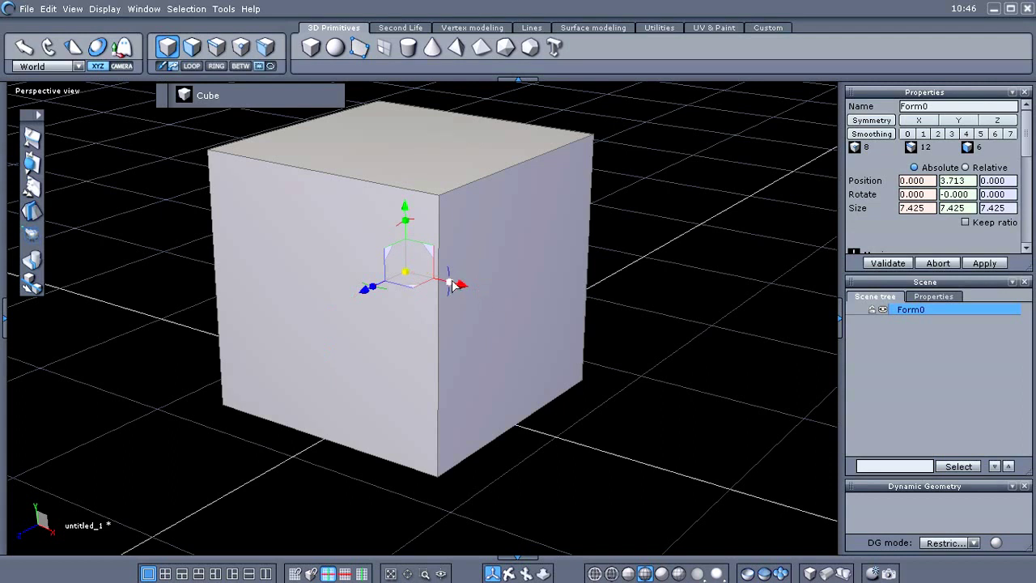
Scale the cube into a box of about 10.9 in X, 6.6 in Y and 7.35 in Z
{"action": "left_click_drag", "start_coordinate": [453, 287], "coordinate": [476, 312]}
{"action": "mouse_move", "coordinate": [405, 220]}
{"action": "left_mouse_down"}
{"action": "mouse_move", "coordinate": [409, 243]}
{"action": "mouse_move", "coordinate": [409, 227]}
{"action": "left_mouse_up"}
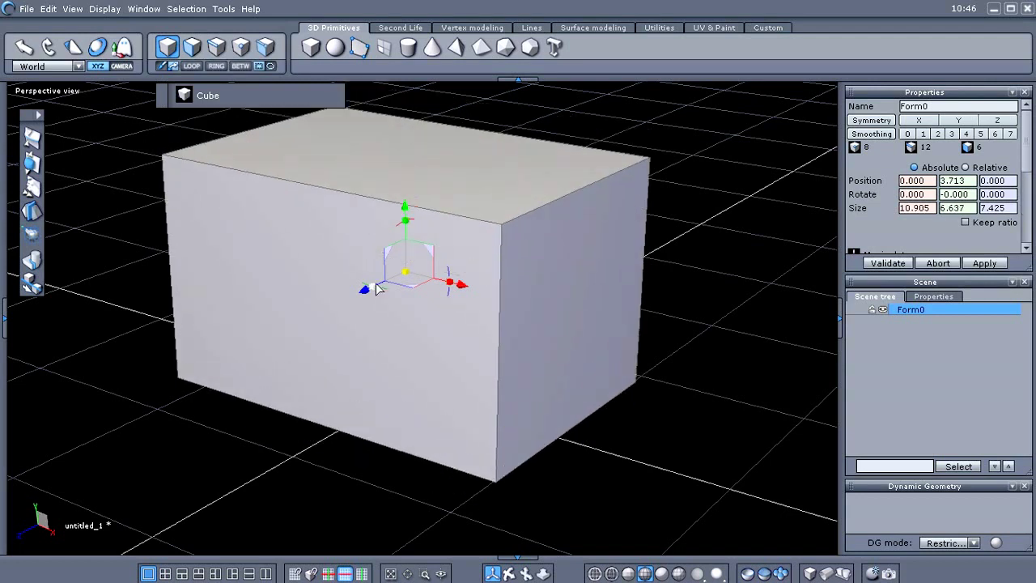
{"action": "left_click_drag", "start_coordinate": [377, 290], "coordinate": [342, 352]}
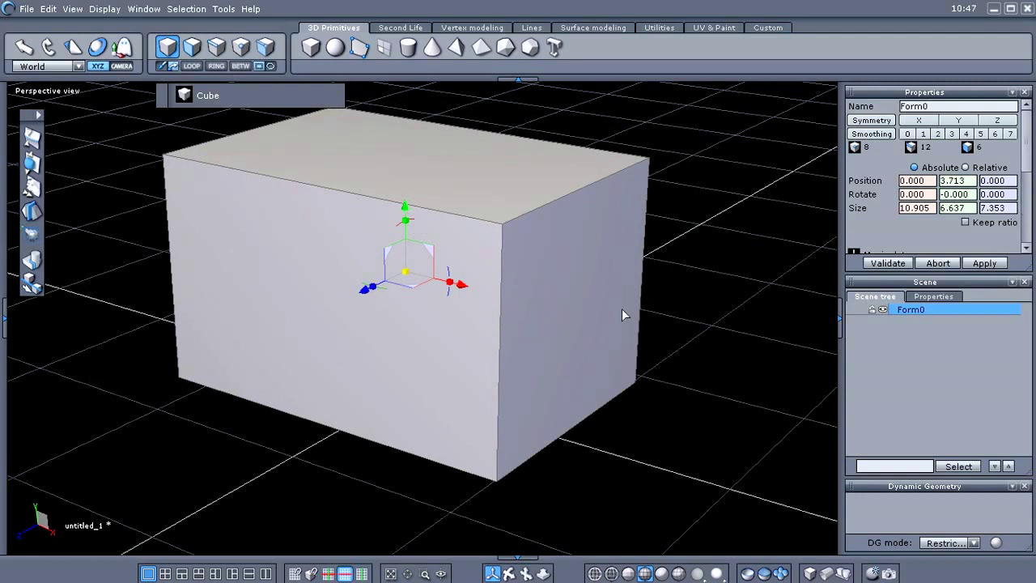
{"action": "mouse_move", "coordinate": [885, 176]}
{"action": "left_mouse_down"}
{"action": "mouse_move", "coordinate": [863, 219]}
{"action": "mouse_move", "coordinate": [1025, 205]}
{"action": "left_mouse_up"}
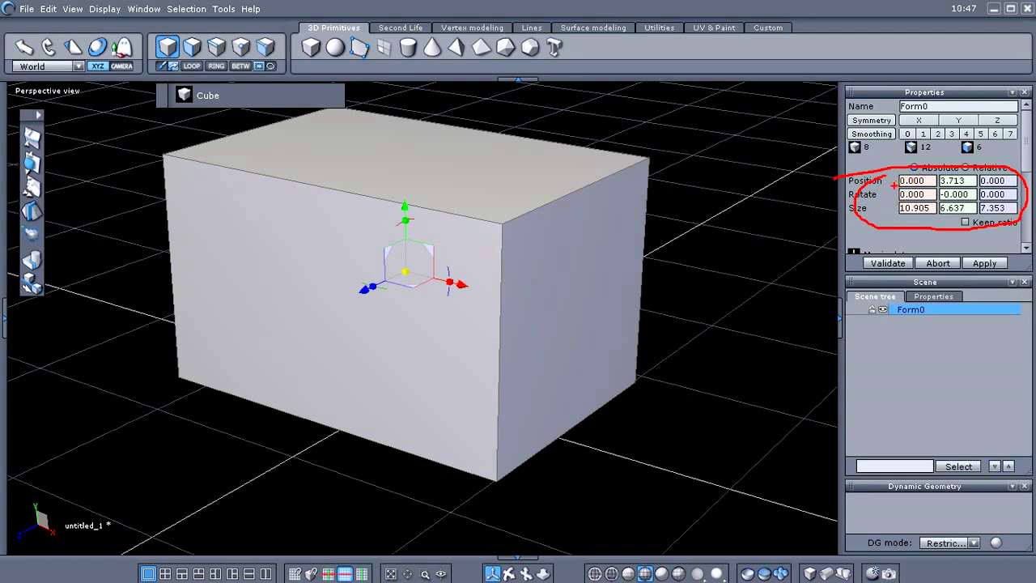
{"action": "key", "text": "Escape"}
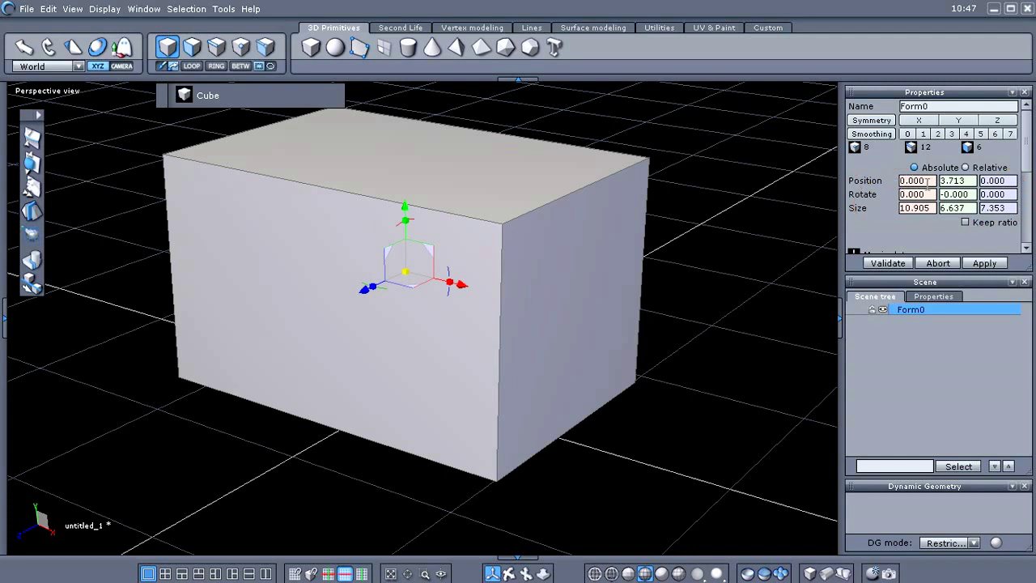
{"action": "mouse_move", "coordinate": [897, 181]}
{"action": "left_mouse_down"}
{"action": "mouse_move", "coordinate": [934, 179]}
{"action": "mouse_move", "coordinate": [872, 180]}
{"action": "mouse_move", "coordinate": [864, 195]}
{"action": "mouse_move", "coordinate": [846, 196]}
{"action": "left_mouse_up"}
{"action": "left_click_drag", "start_coordinate": [929, 207], "coordinate": [875, 217]}
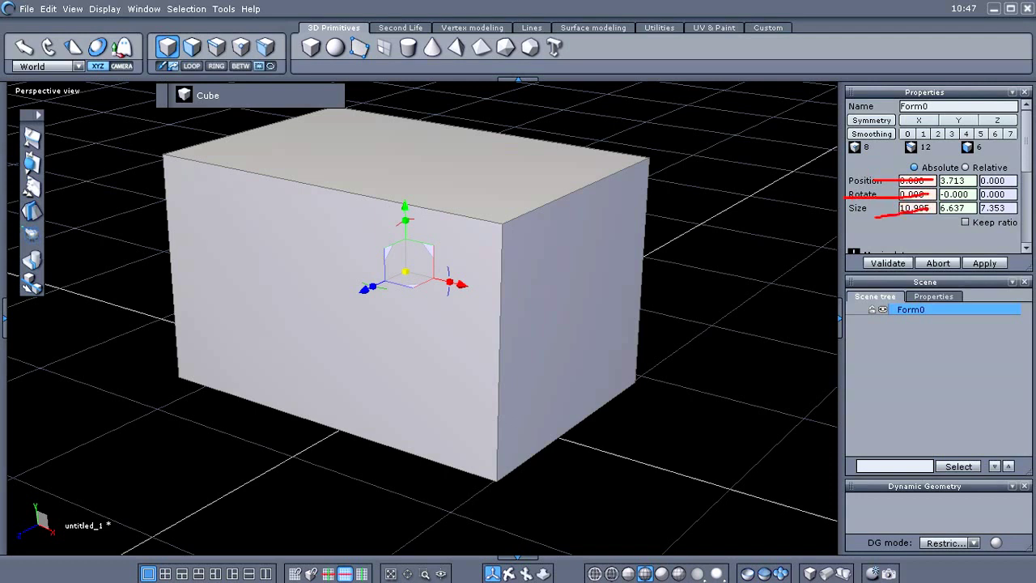
{"action": "key", "text": "Escape"}
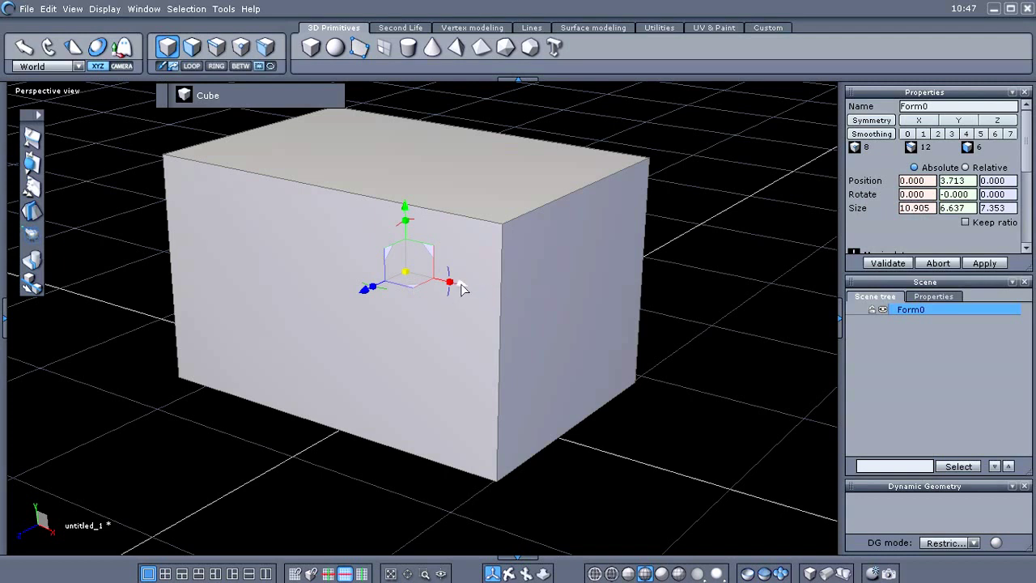
{"action": "mouse_move", "coordinate": [441, 265]}
{"action": "left_mouse_down"}
{"action": "mouse_move", "coordinate": [487, 253]}
{"action": "mouse_move", "coordinate": [420, 267]}
{"action": "left_mouse_up"}
{"action": "key", "text": "Escape"}
{"action": "key", "text": "ctrl+2"}
{"action": "mouse_move", "coordinate": [405, 199]}
{"action": "left_mouse_down"}
{"action": "mouse_move", "coordinate": [407, 268]}
{"action": "mouse_move", "coordinate": [397, 173]}
{"action": "left_mouse_up"}
{"action": "left_click_drag", "start_coordinate": [1010, 208], "coordinate": [1008, 204]}
Stretch the box along its X axis to a size of about 13.8
{"action": "middle_click_drag", "start_coordinate": [531, 324], "coordinate": [556, 320]}
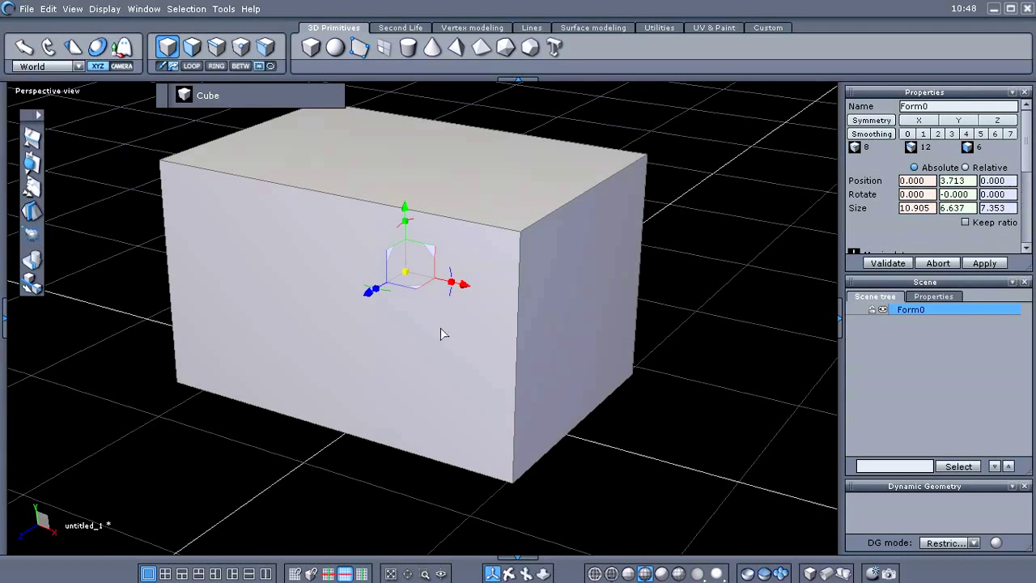
{"action": "scroll", "coordinate": [441, 332], "scroll_direction": "down", "scroll_amount": 3}
{"action": "middle_click_drag", "start_coordinate": [431, 336], "coordinate": [452, 332]}
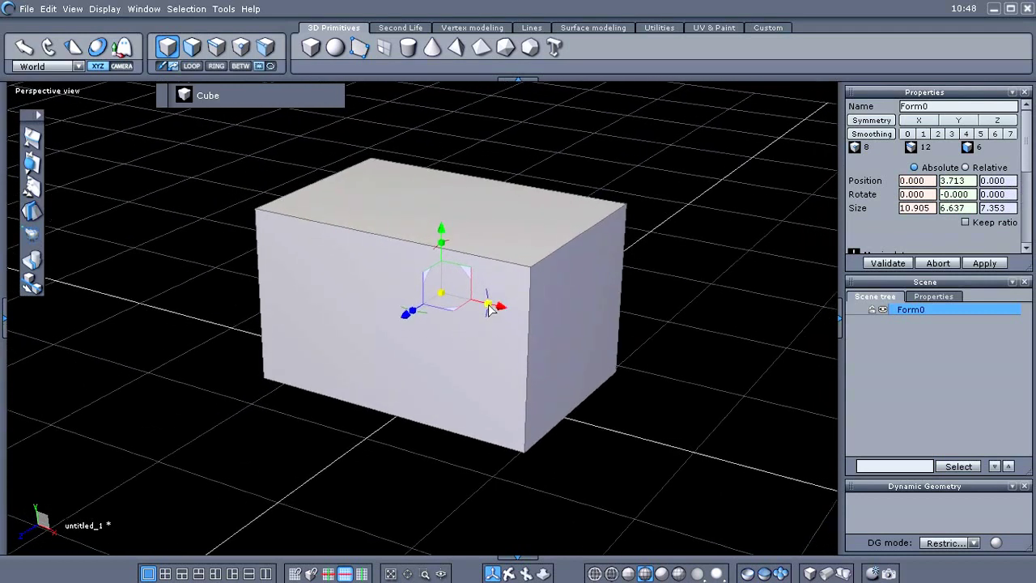
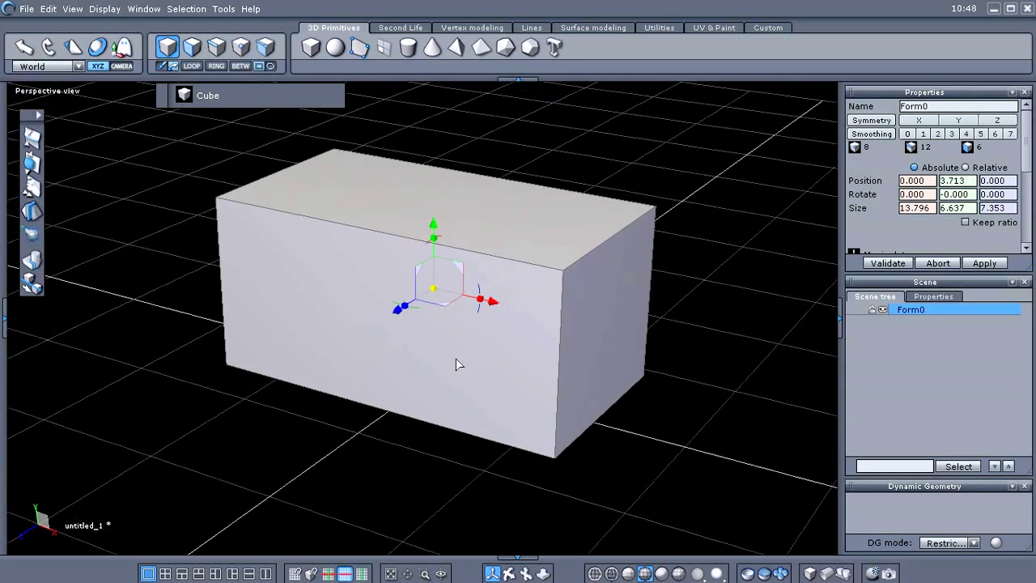
Switch the selection mode for the box from whole objects to edges
{"action": "right_click", "coordinate": [434, 356]}
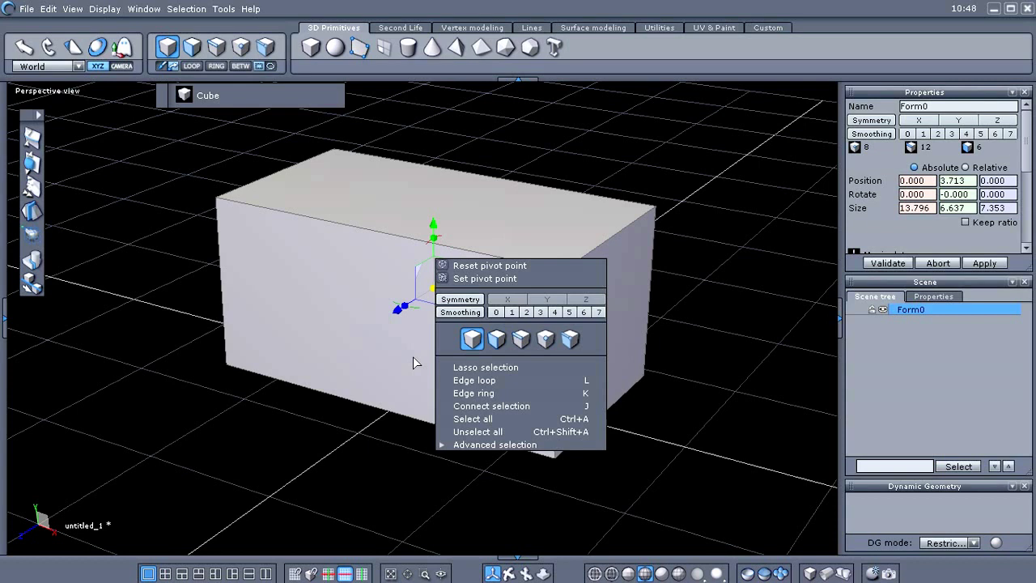
{"action": "left_click", "coordinate": [520, 339]}
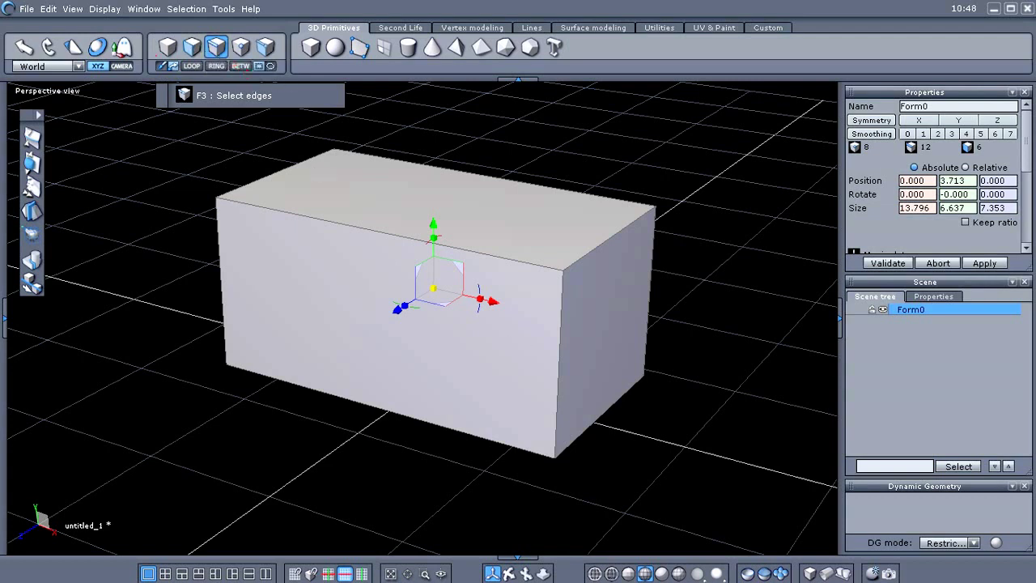
{"action": "mouse_move", "coordinate": [156, 55]}
{"action": "left_mouse_down"}
{"action": "mouse_move", "coordinate": [244, 41]}
{"action": "mouse_move", "coordinate": [138, 48]}
{"action": "left_mouse_up"}
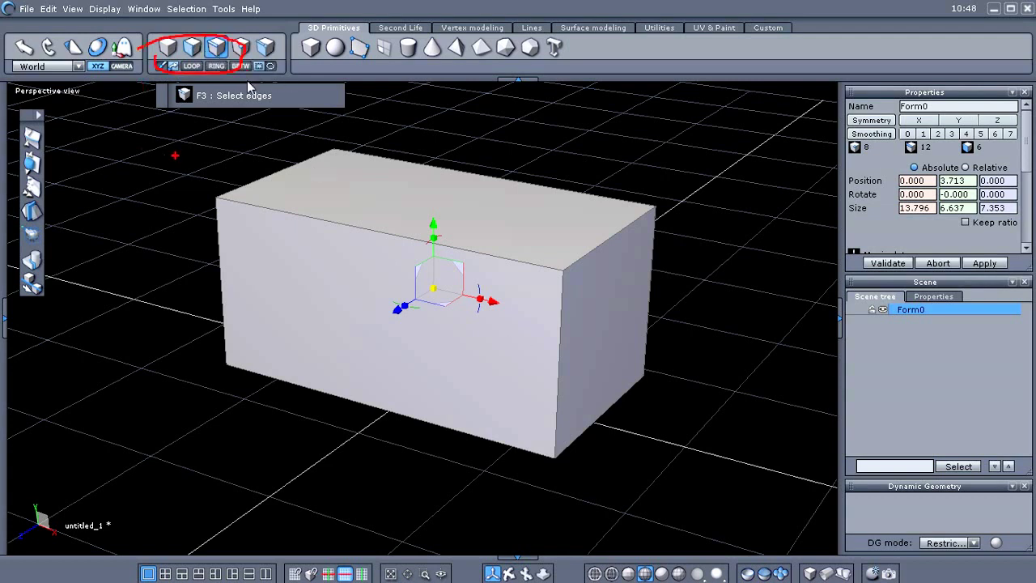
{"action": "key", "text": "Escape"}
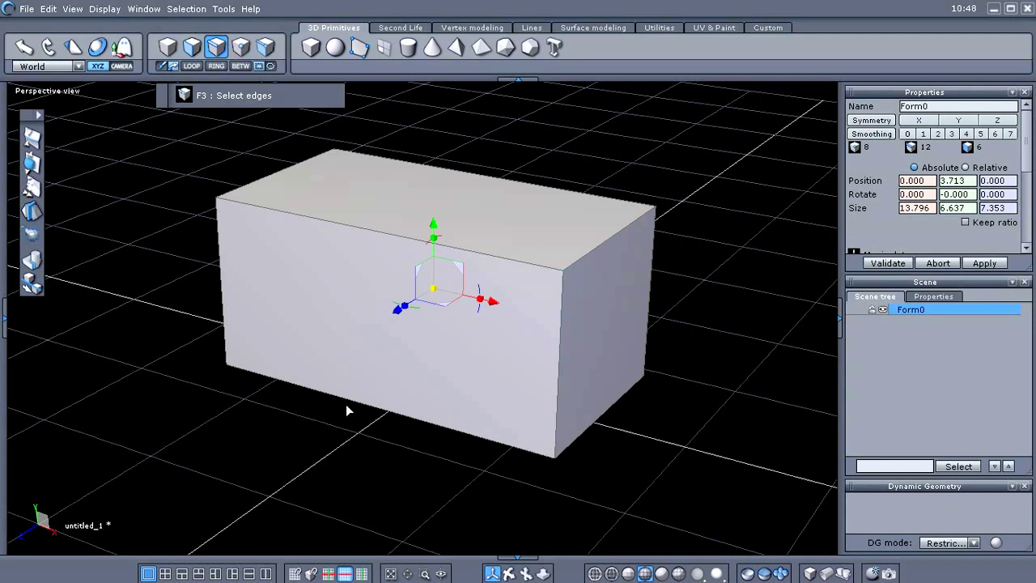
{"action": "left_click", "coordinate": [185, 10]}
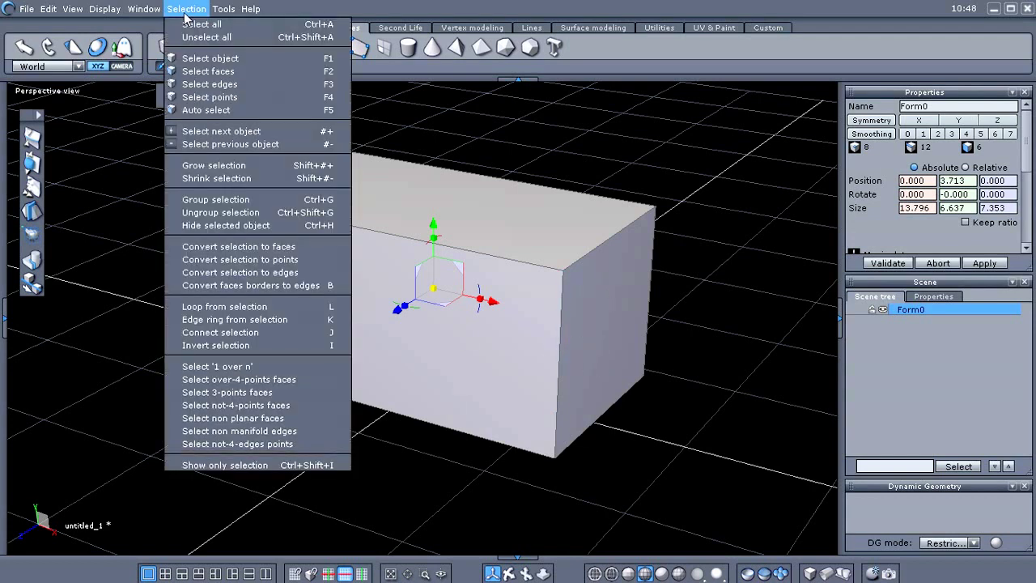
{"action": "key", "text": "F3"}
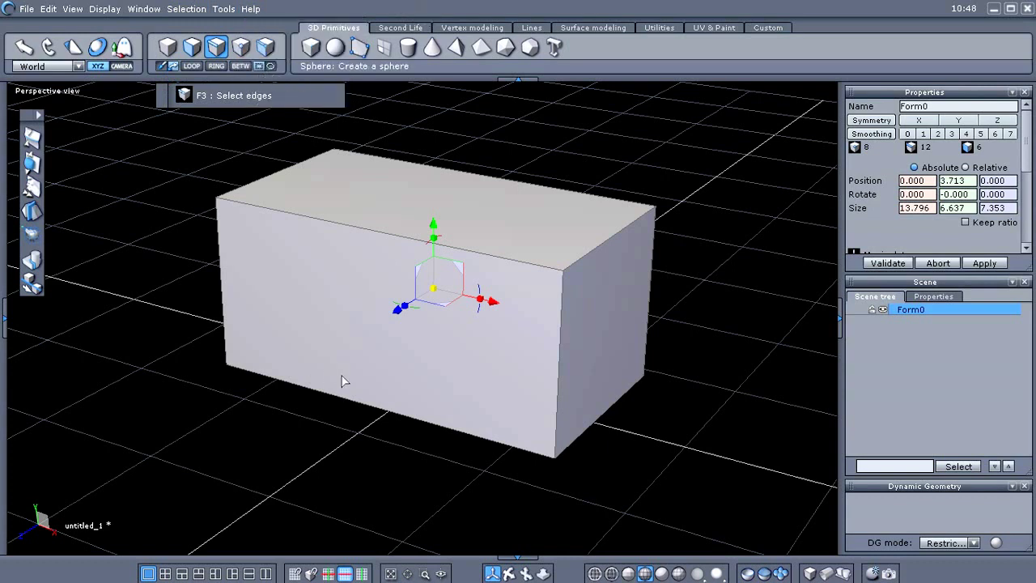
{"action": "left_click", "coordinate": [605, 244]}
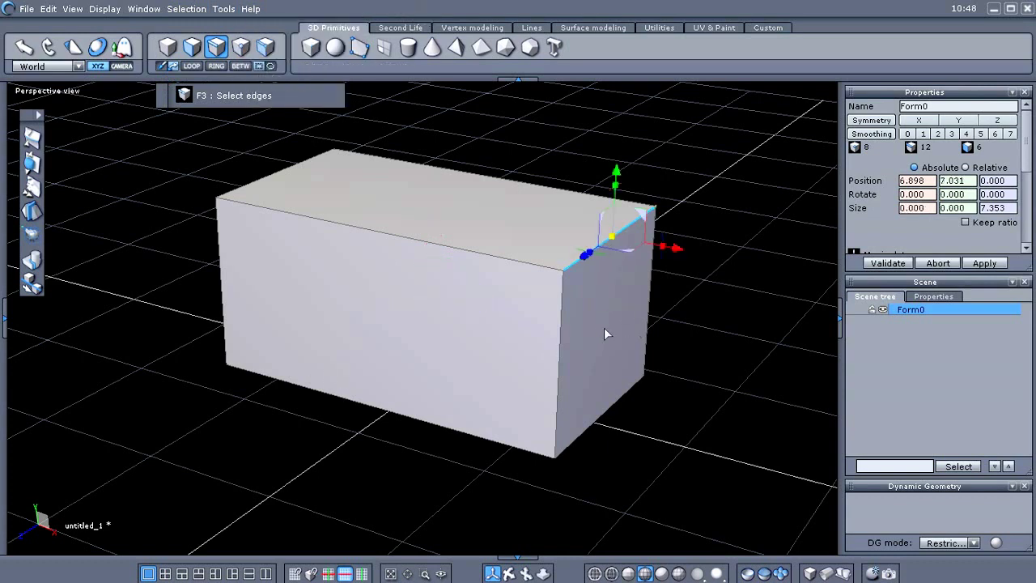
{"action": "right_click", "coordinate": [597, 321]}
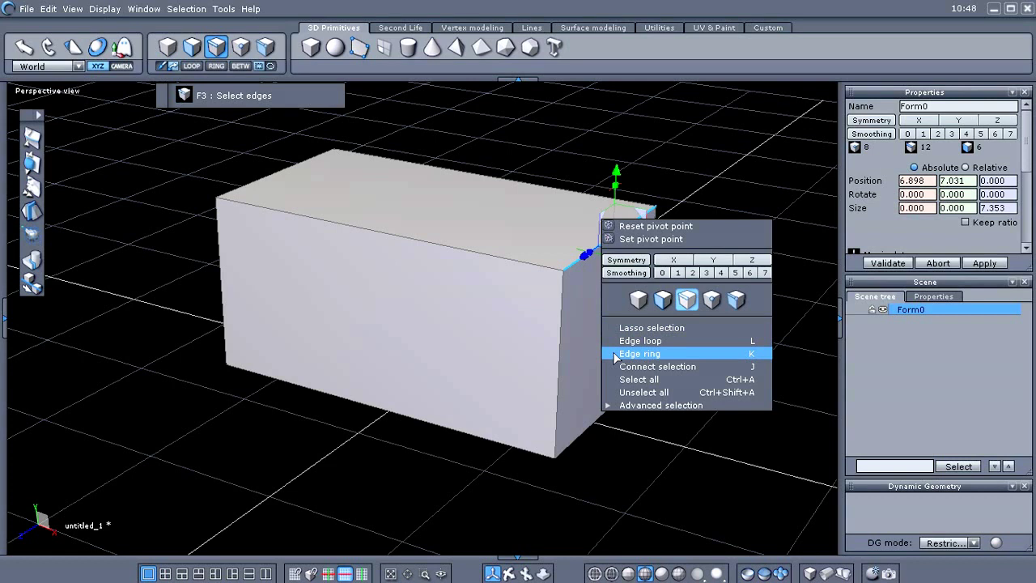
{"action": "key", "text": "ctrl+2"}
{"action": "mouse_move", "coordinate": [756, 351]}
{"action": "left_mouse_down"}
{"action": "mouse_move", "coordinate": [735, 358]}
{"action": "mouse_move", "coordinate": [761, 357]}
{"action": "left_mouse_up"}
{"action": "key", "text": "Escape"}
{"action": "left_click", "coordinate": [566, 379]}
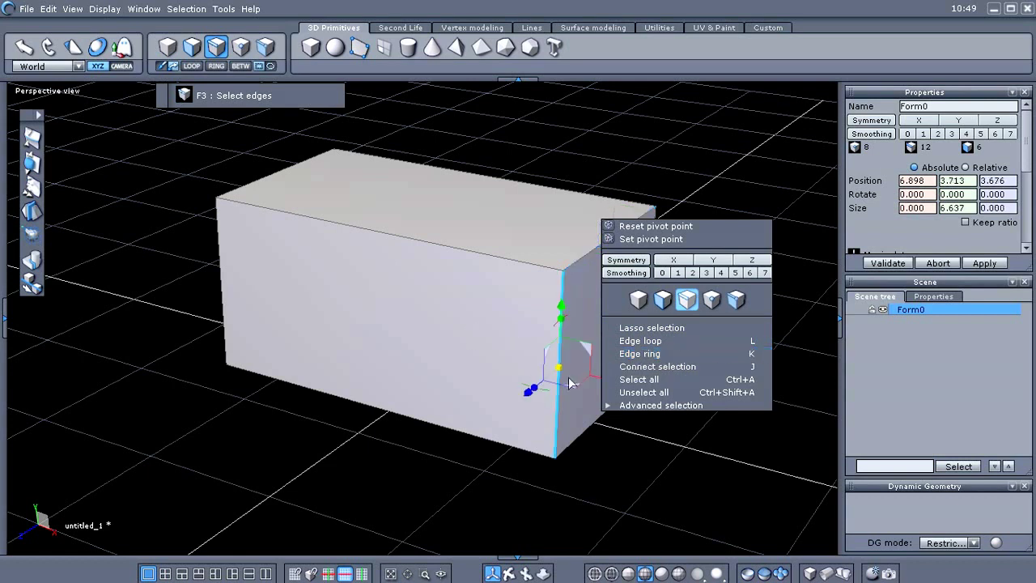
{"action": "left_click", "coordinate": [672, 162]}
{"action": "left_click", "coordinate": [566, 267]}
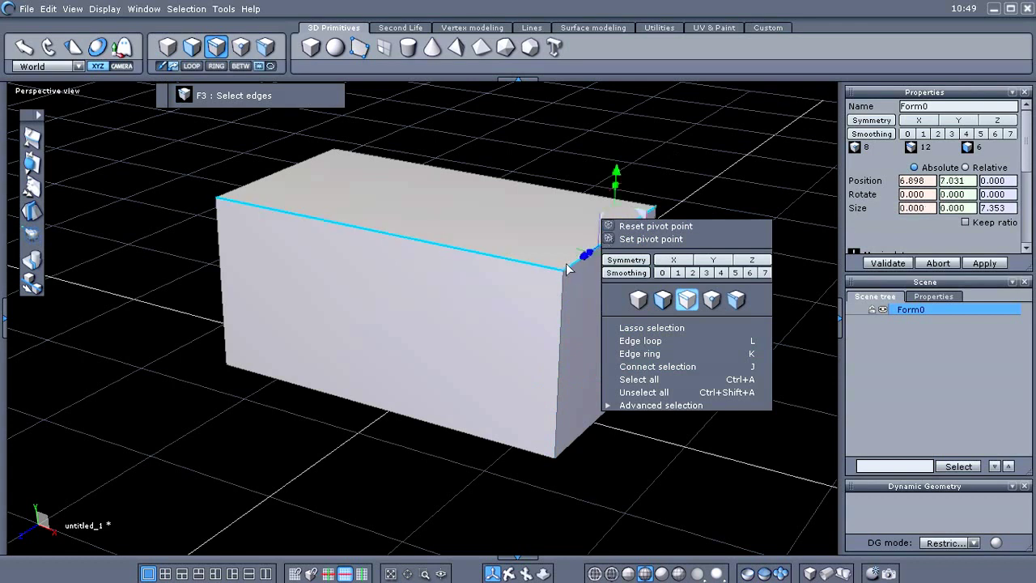
{"action": "left_click", "coordinate": [398, 414]}
{"action": "left_click", "coordinate": [383, 450]}
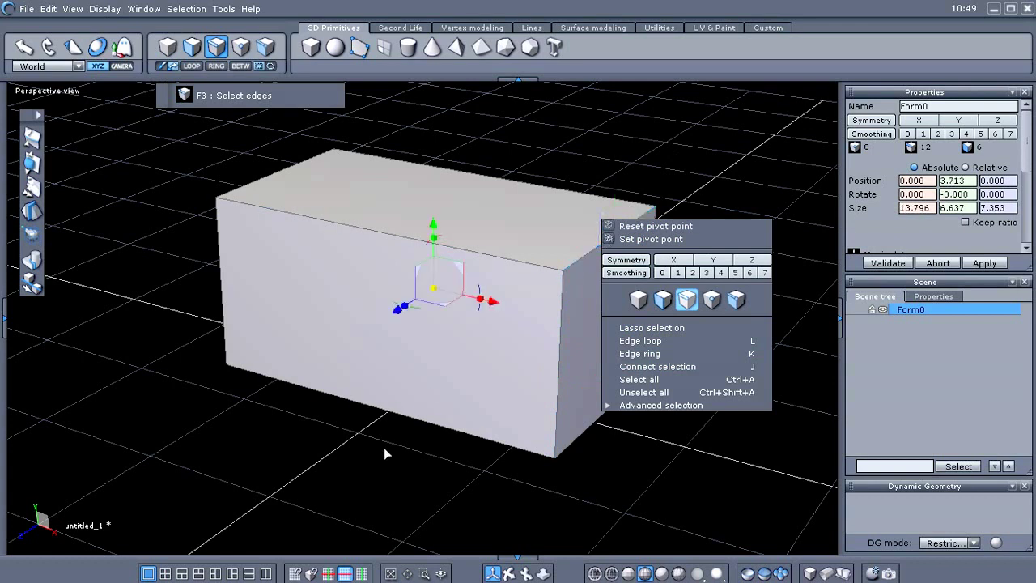
{"action": "left_click", "coordinate": [678, 343]}
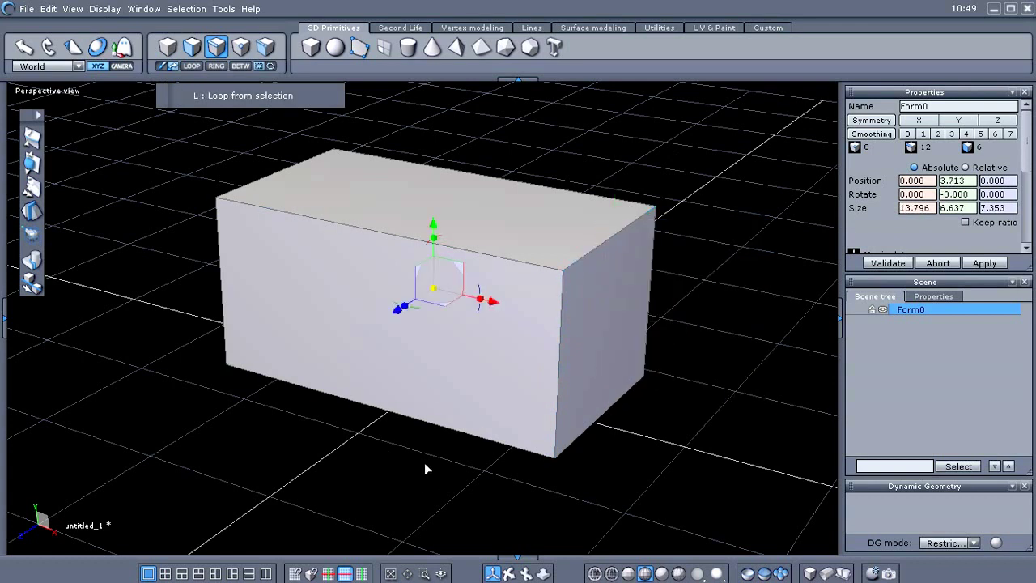
Split the box lengthwise down its middle by tessellating the ring of edges that run along Z
{"action": "left_click", "coordinate": [607, 247]}
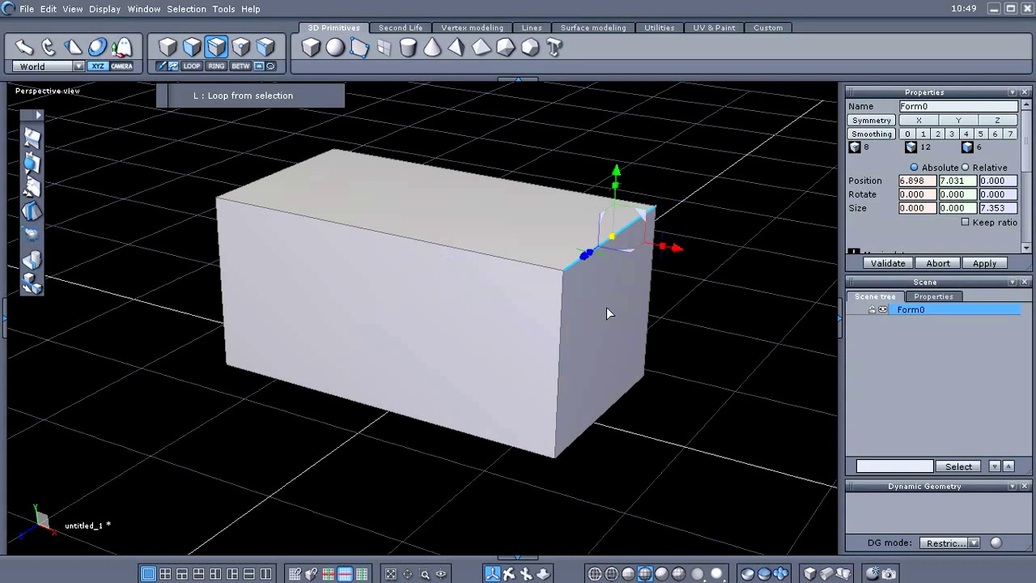
{"action": "key", "text": "k"}
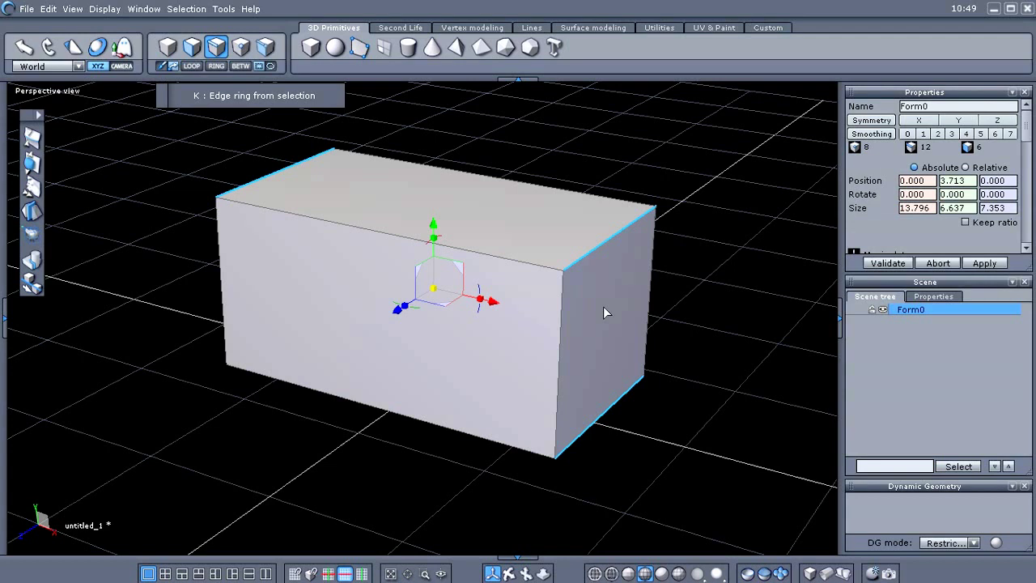
{"action": "key", "text": "x"}
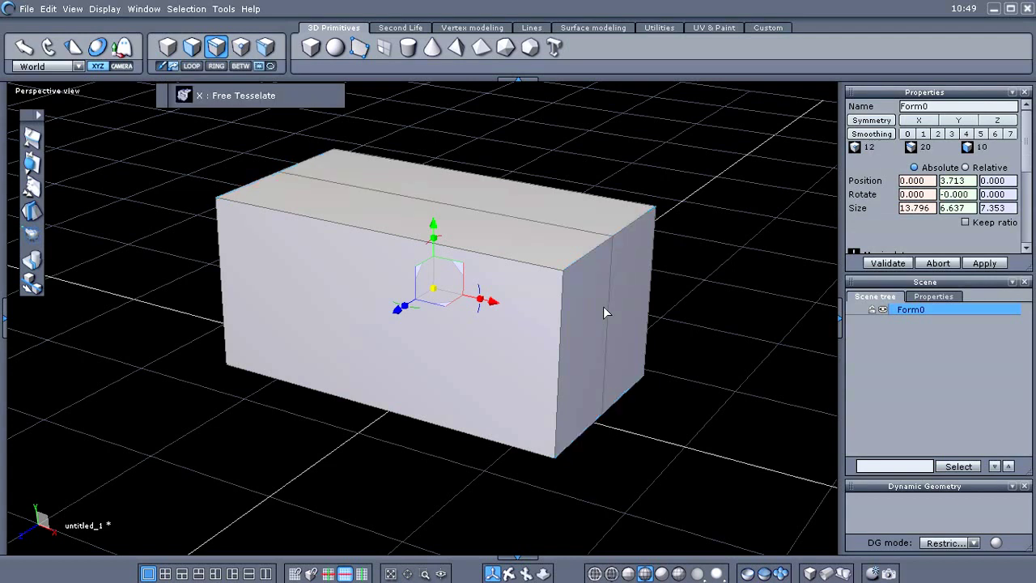
Select the edge loop of the lengthwise cut from its end-face edge, and undo that selection
{"action": "left_click", "coordinate": [611, 275]}
{"action": "right_click", "coordinate": [583, 290]}
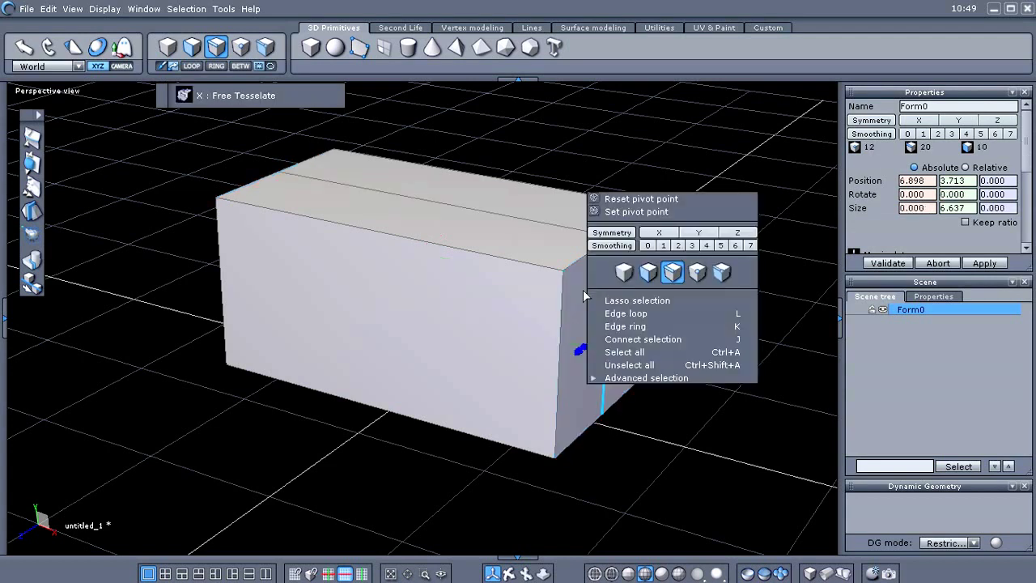
{"action": "left_click", "coordinate": [615, 313]}
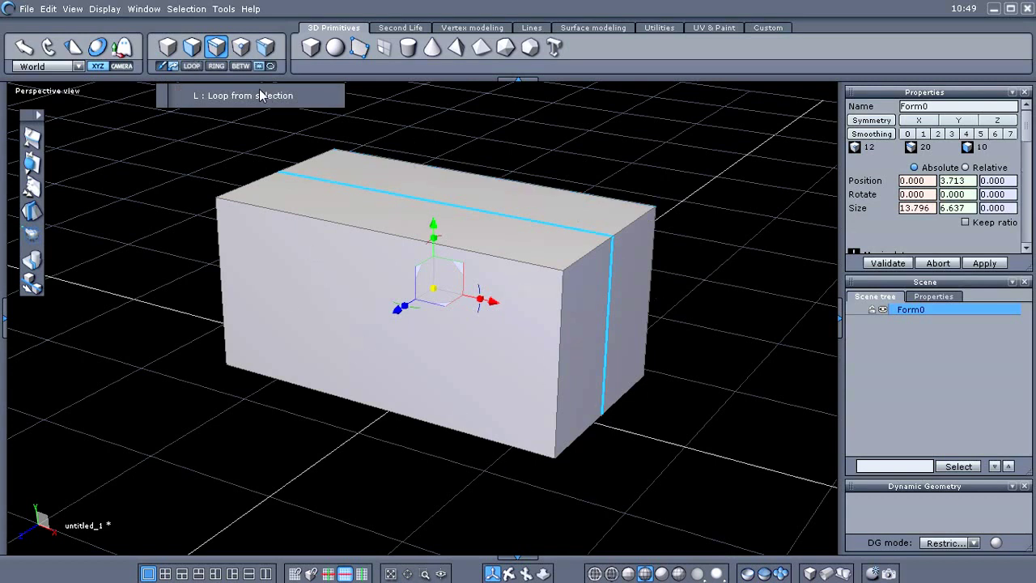
{"action": "mouse_move", "coordinate": [220, 60]}
{"action": "left_mouse_down"}
{"action": "mouse_move", "coordinate": [189, 63]}
{"action": "mouse_move", "coordinate": [223, 58]}
{"action": "mouse_move", "coordinate": [198, 65]}
{"action": "left_mouse_up"}
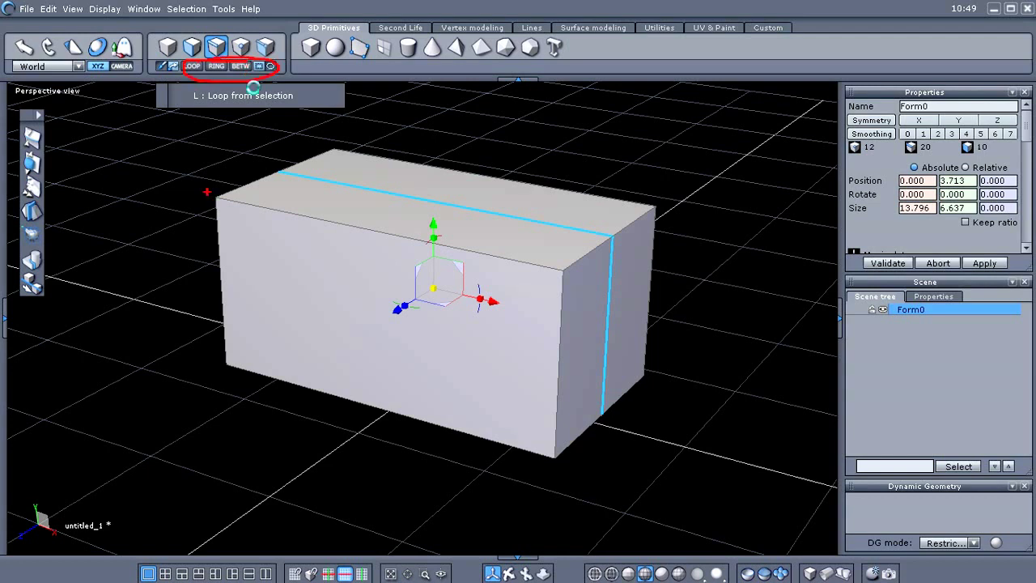
{"action": "key", "text": "Escape"}
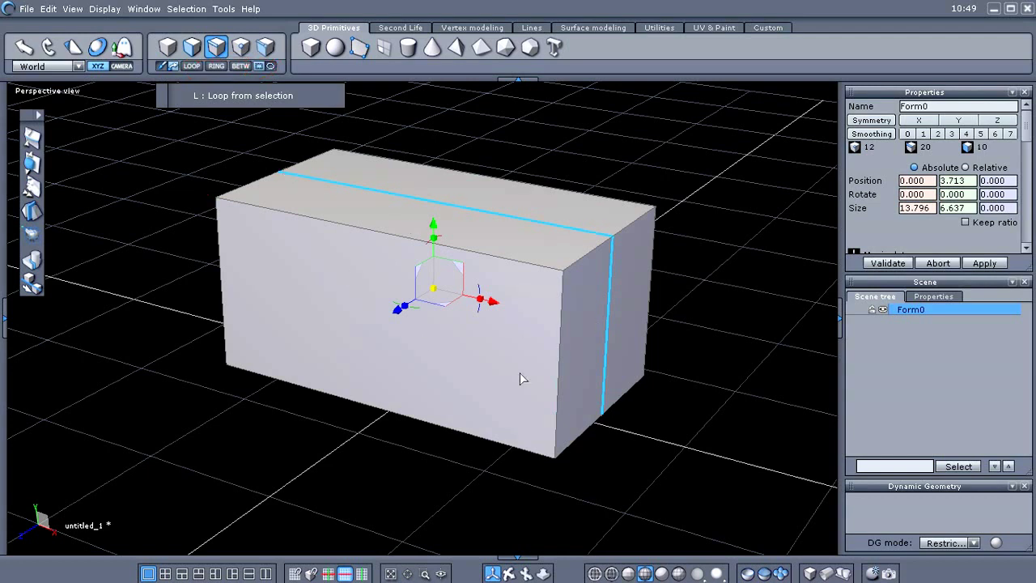
{"action": "key", "text": "ctrl+z"}
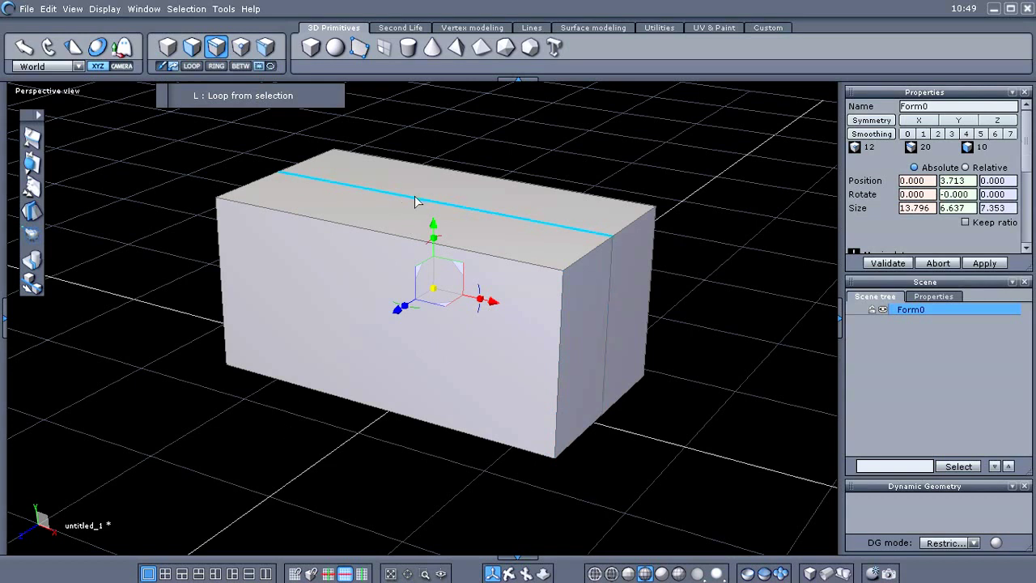
Raise the lengthwise centre edge of the top face to a Y position of about 9.25, forming a roof ridge
{"action": "left_click", "coordinate": [414, 196]}
{"action": "middle_click_drag", "start_coordinate": [366, 308], "coordinate": [354, 347]}
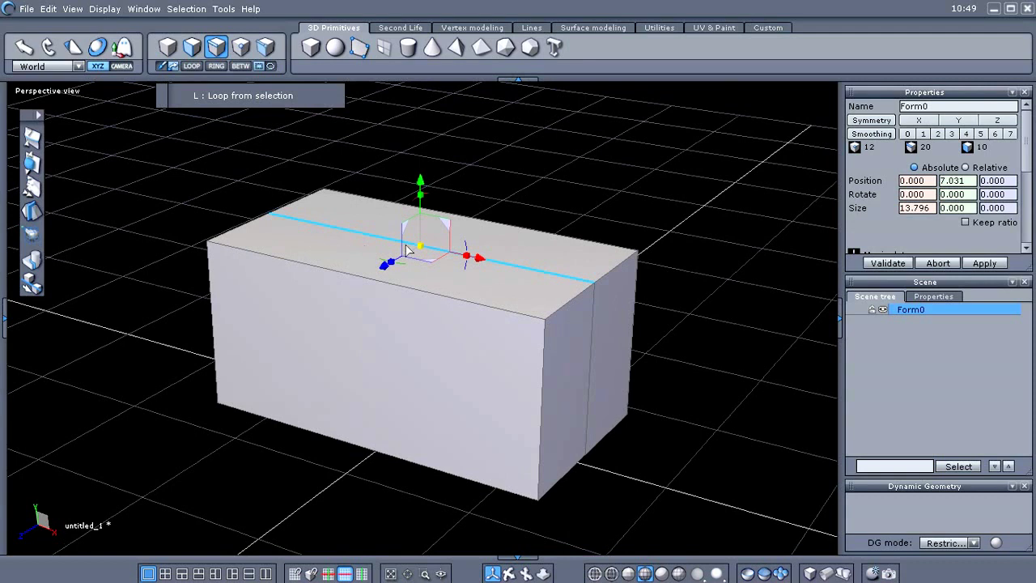
{"action": "middle_click_drag", "start_coordinate": [372, 354], "coordinate": [382, 351]}
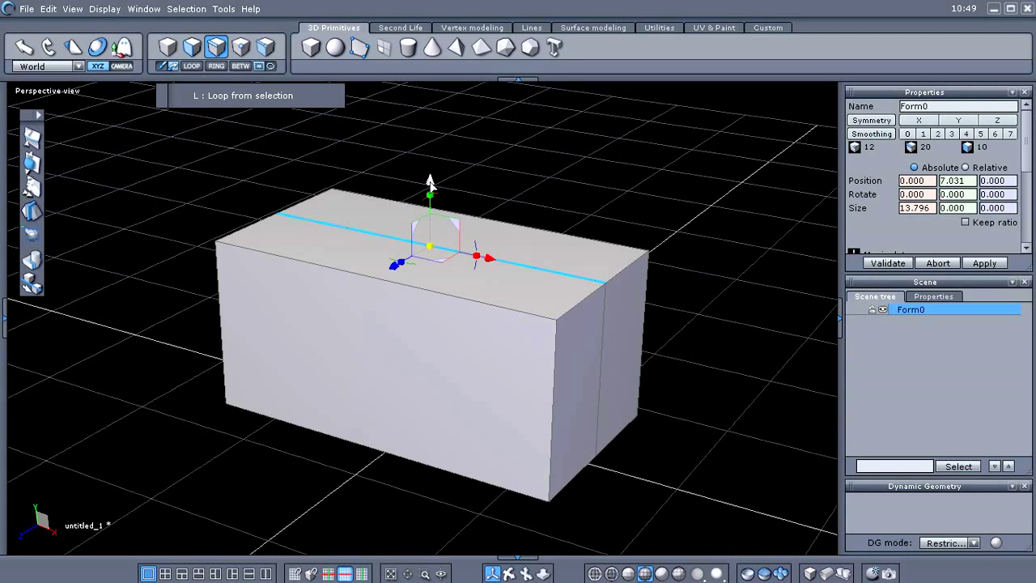
{"action": "left_click_drag", "start_coordinate": [430, 183], "coordinate": [459, 130]}
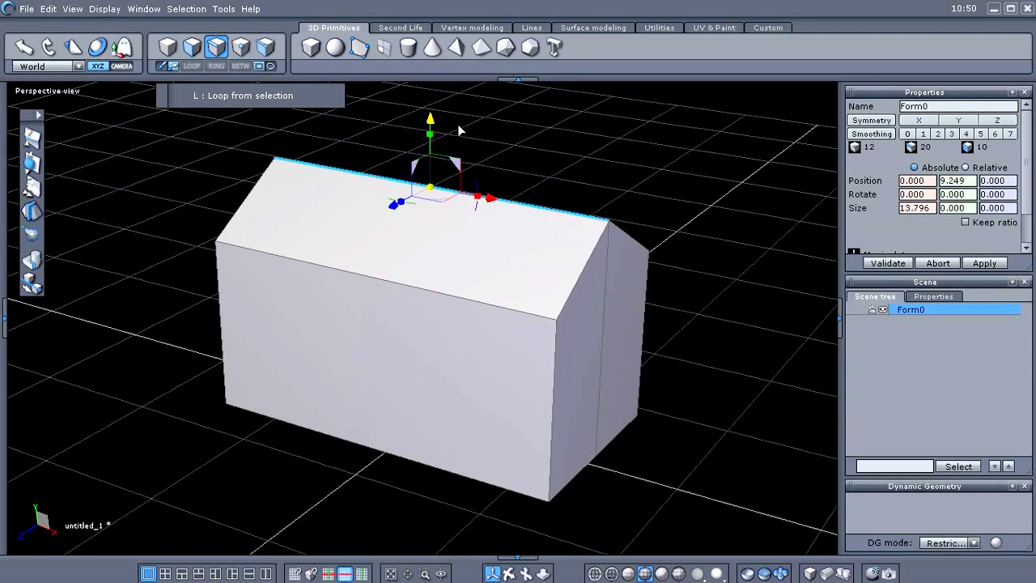
{"action": "left_click", "coordinate": [166, 361]}
Split the house crosswise at mid-length by tessellating the ring of long edges, starting from the front wall's base edge
{"action": "middle_click_drag", "start_coordinate": [283, 391], "coordinate": [344, 403]}
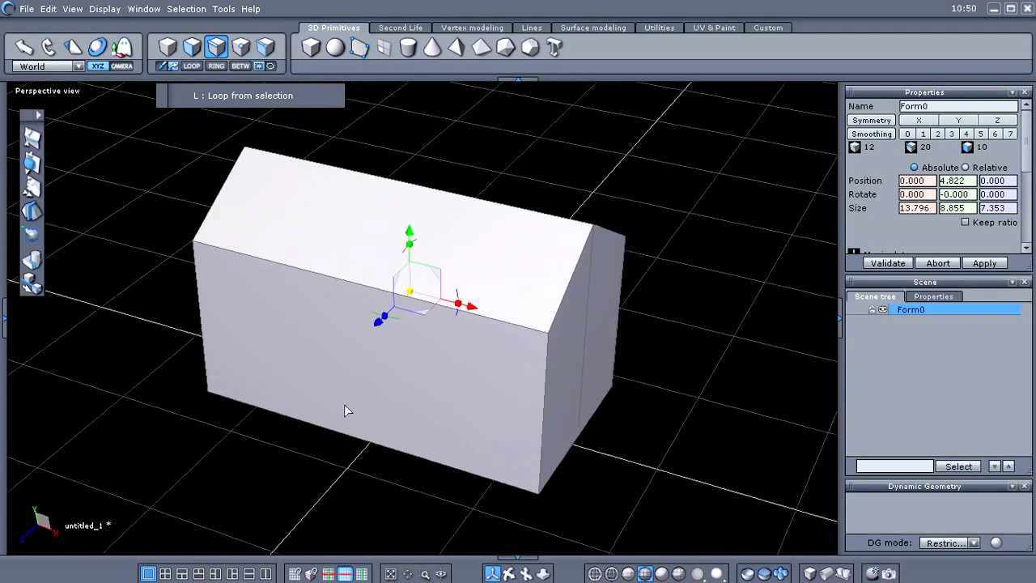
{"action": "right_click", "coordinate": [305, 466]}
{"action": "left_click", "coordinate": [395, 447]}
{"action": "left_click", "coordinate": [267, 412]}
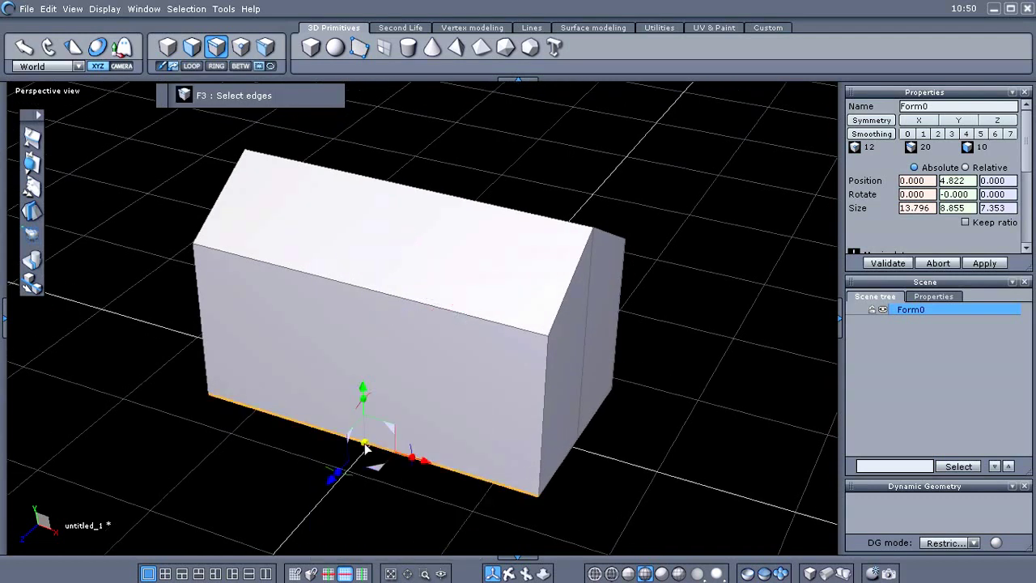
{"action": "middle_click_drag", "start_coordinate": [221, 467], "coordinate": [235, 437], "text": "shift"}
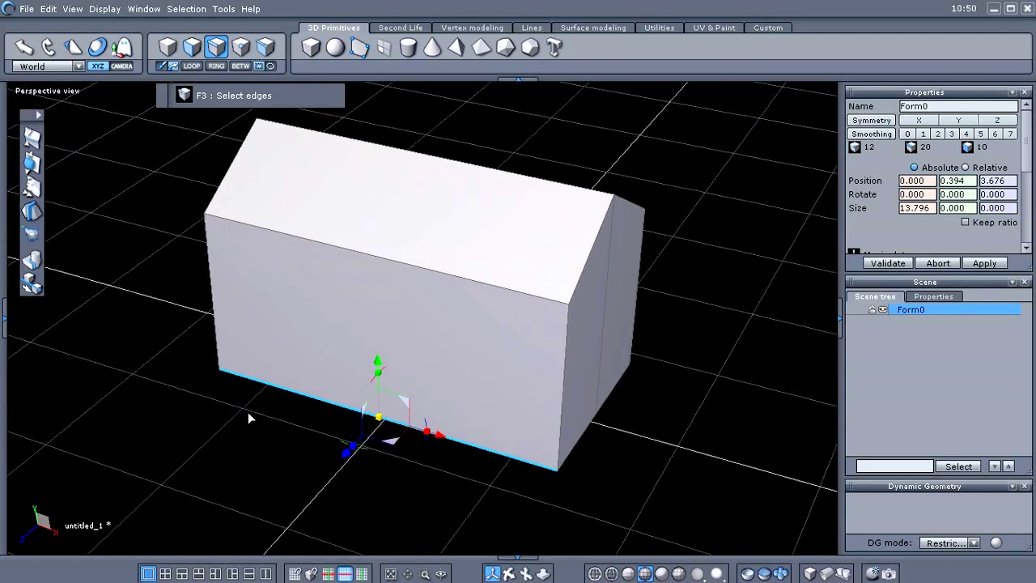
{"action": "key", "text": "k"}
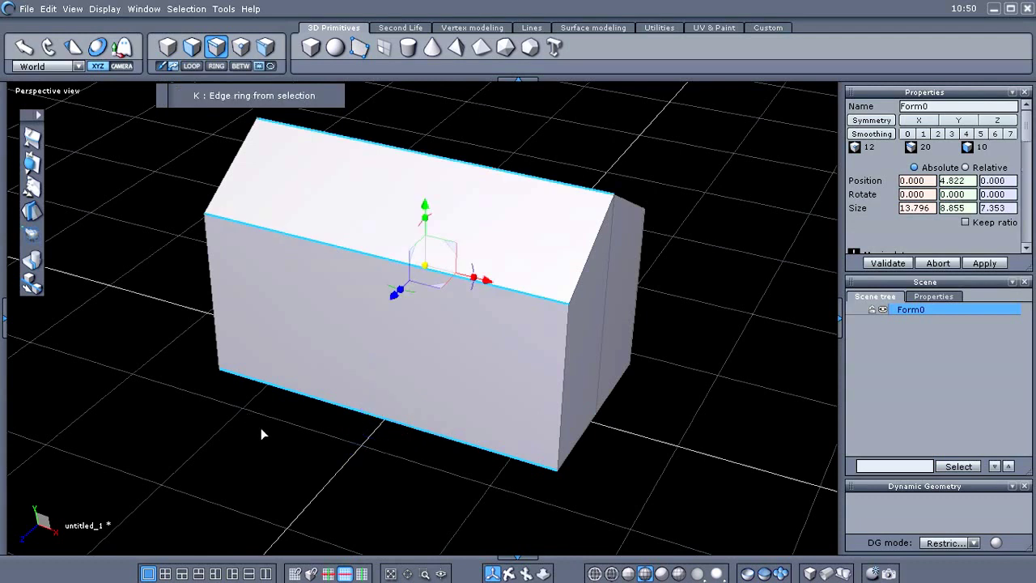
{"action": "key", "text": "x"}
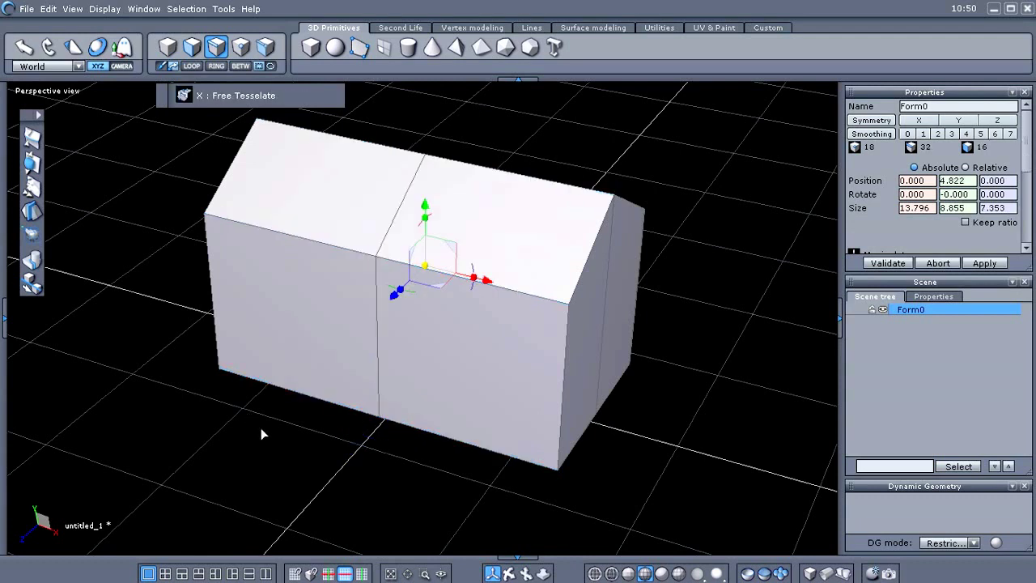
Select the crosswise edge loop and move it along positive X to about 5.3 units from the house's end
{"action": "left_click", "coordinate": [378, 369]}
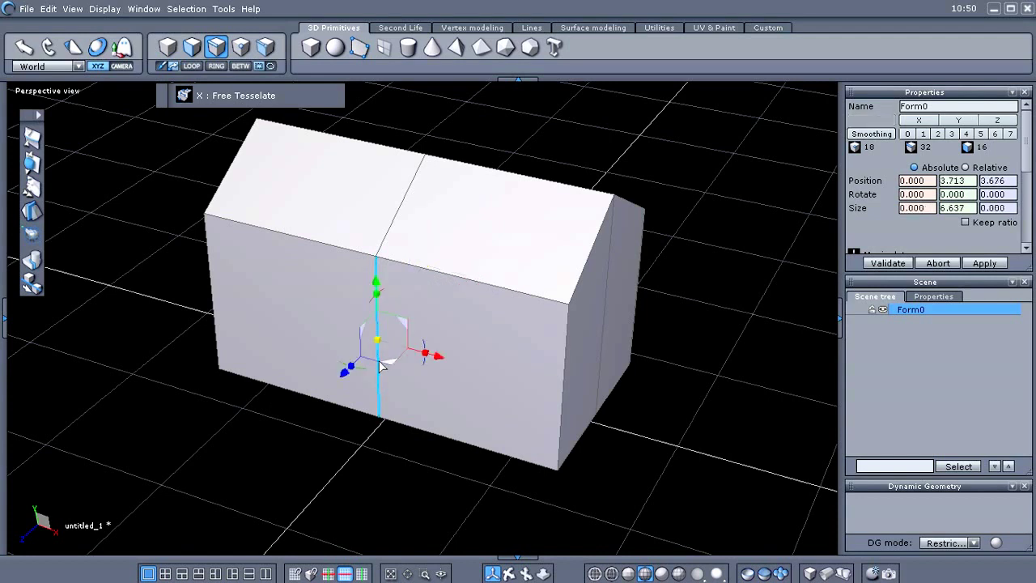
{"action": "right_click", "coordinate": [316, 321]}
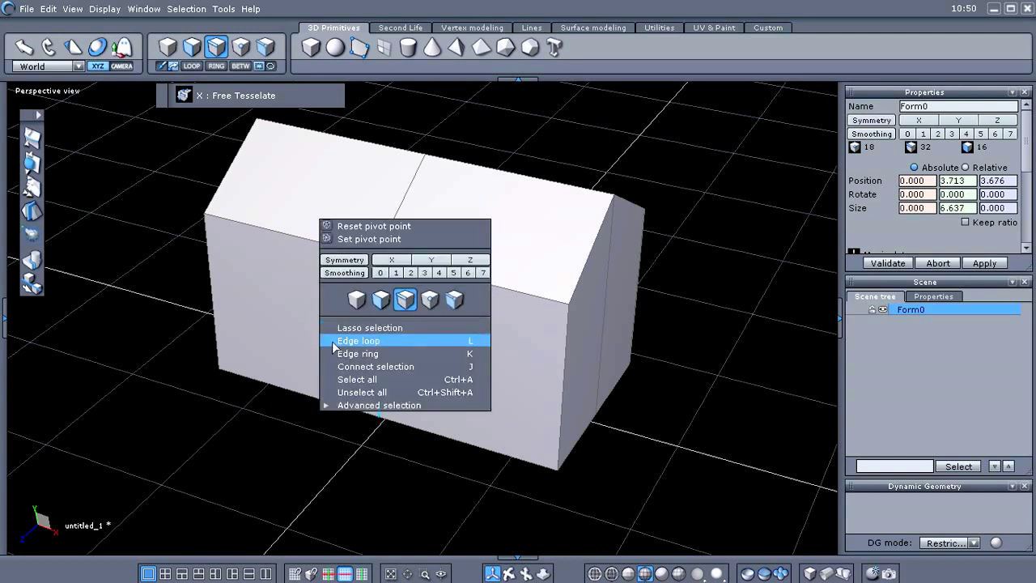
{"action": "left_click", "coordinate": [357, 341]}
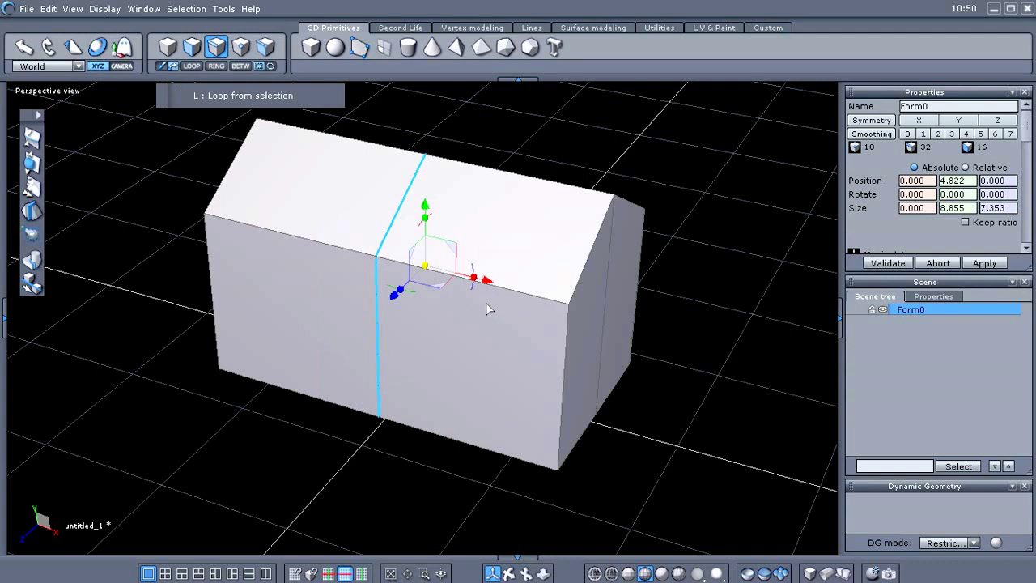
{"action": "left_click_drag", "start_coordinate": [492, 284], "coordinate": [528, 296]}
{"action": "left_click", "coordinate": [212, 440]}
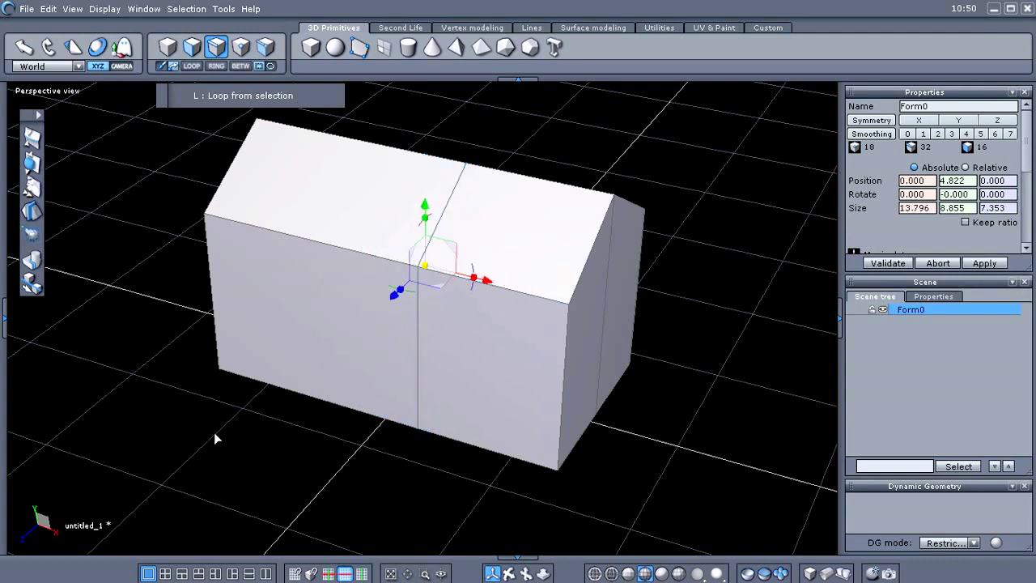
Select the base and eave edges of the shorter section's front wall, and clear the selection
{"action": "middle_click_drag", "start_coordinate": [214, 433], "coordinate": [393, 398]}
{"action": "left_click", "coordinate": [409, 442]}
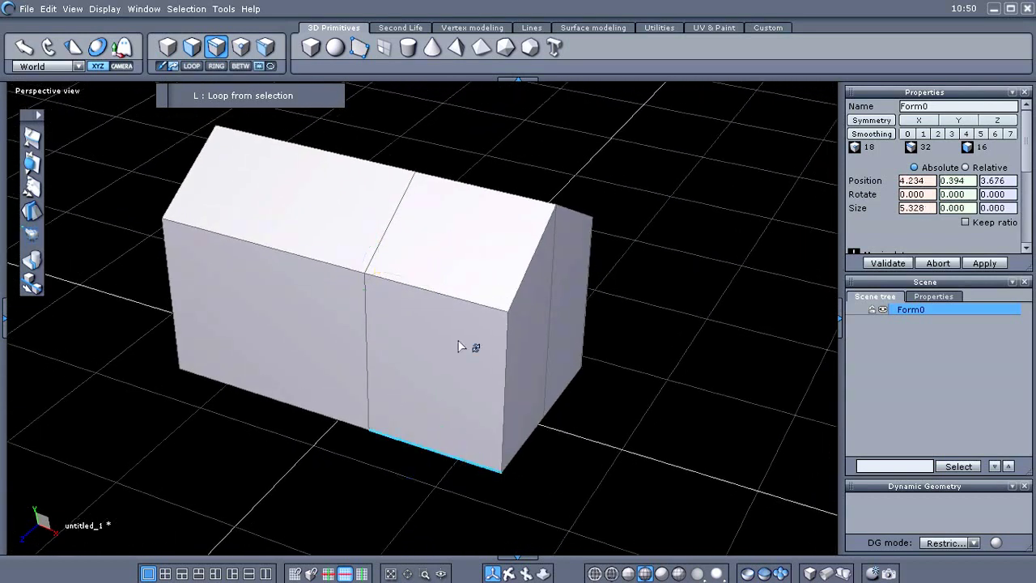
{"action": "left_click", "coordinate": [460, 304], "text": "shift"}
{"action": "left_click", "coordinate": [460, 303], "text": "shift"}
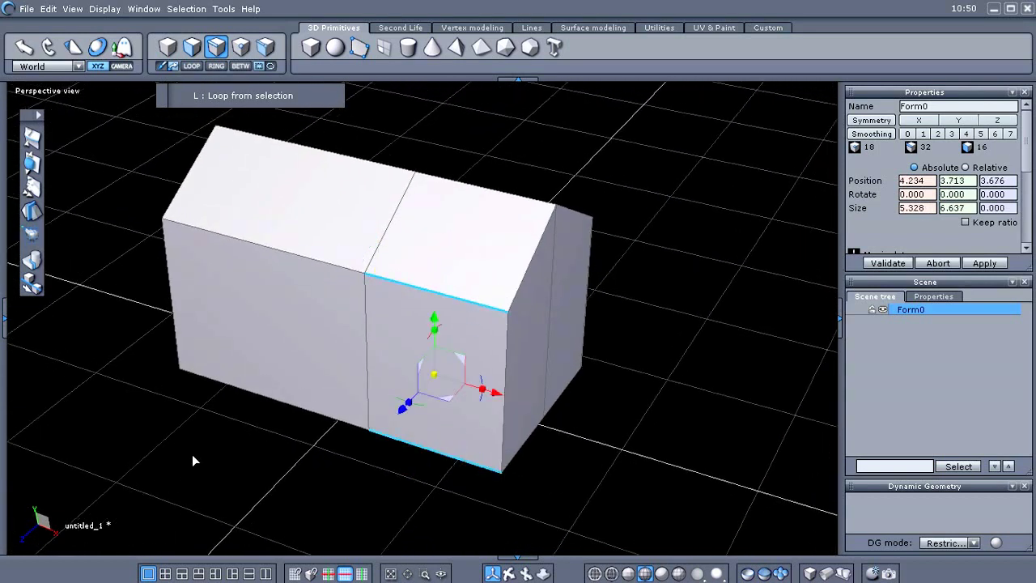
{"action": "left_click", "coordinate": [237, 452]}
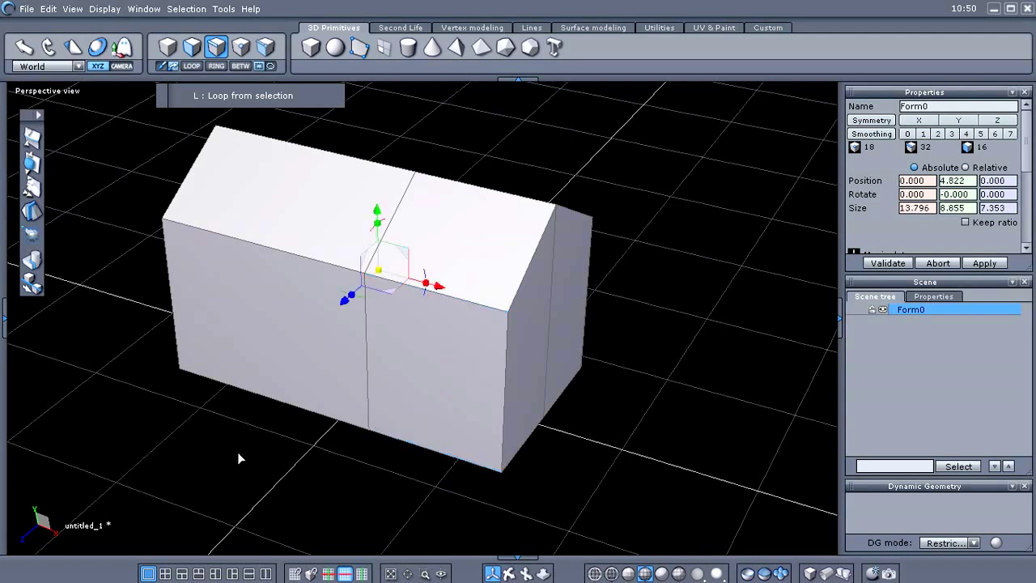
{"action": "middle_click_drag", "start_coordinate": [258, 445], "coordinate": [246, 436]}
{"action": "middle_click_drag", "start_coordinate": [204, 472], "coordinate": [268, 392]}
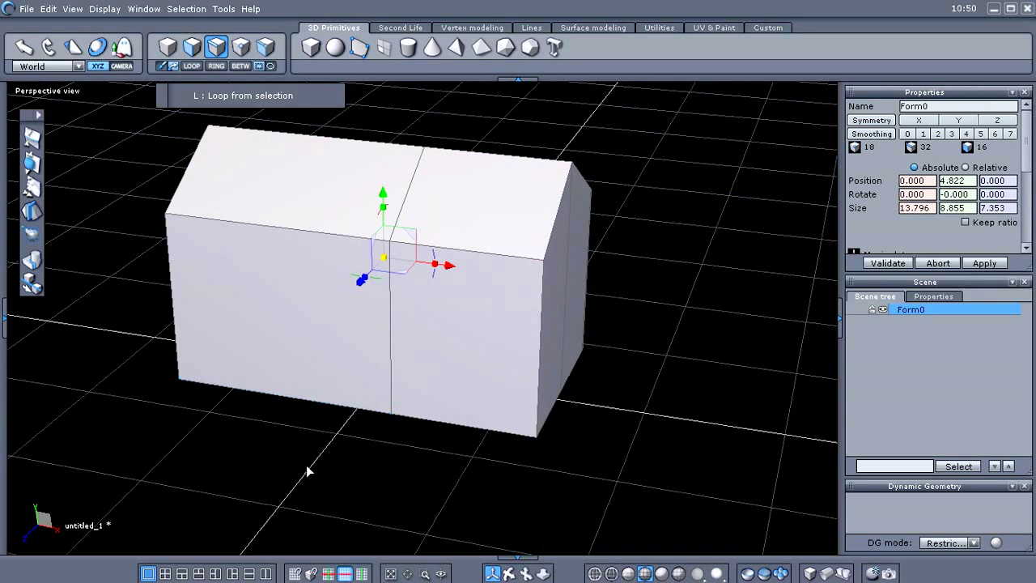
{"action": "key", "text": "x"}
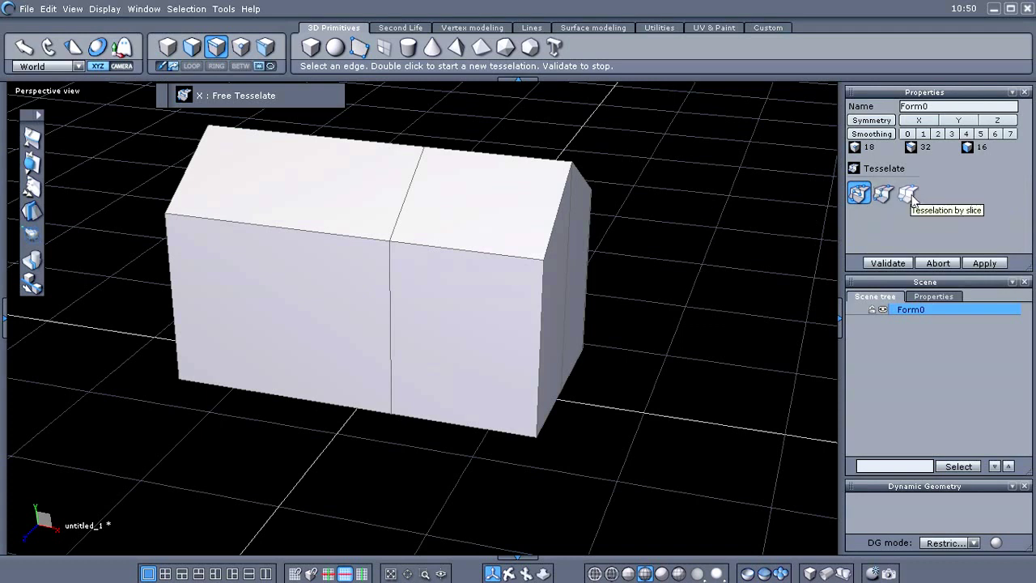
{"action": "mouse_move", "coordinate": [918, 176]}
{"action": "left_mouse_down"}
{"action": "mouse_move", "coordinate": [890, 182]}
{"action": "mouse_move", "coordinate": [939, 212]}
{"action": "mouse_move", "coordinate": [911, 177]}
{"action": "left_mouse_up"}
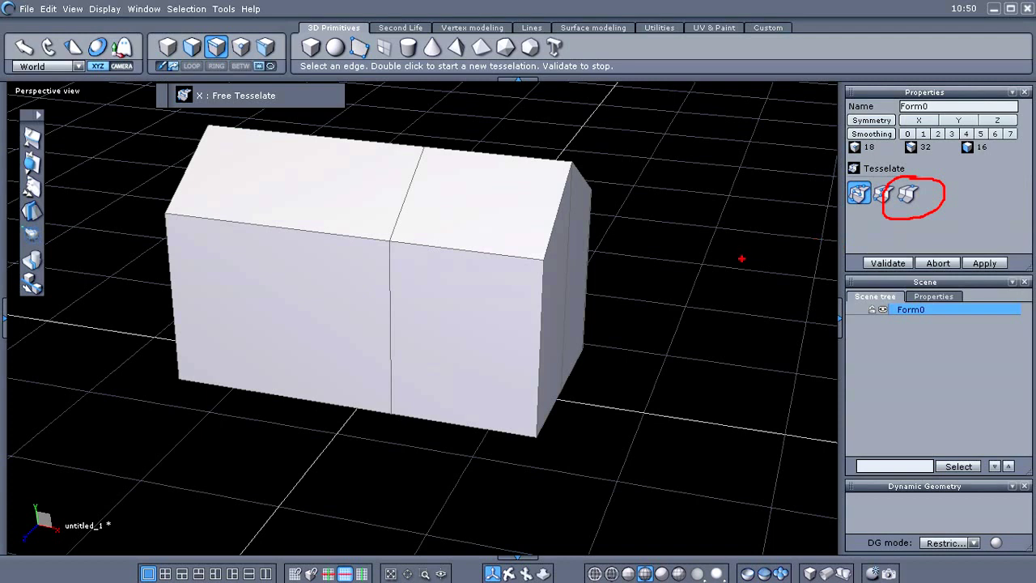
{"action": "key", "text": "Escape"}
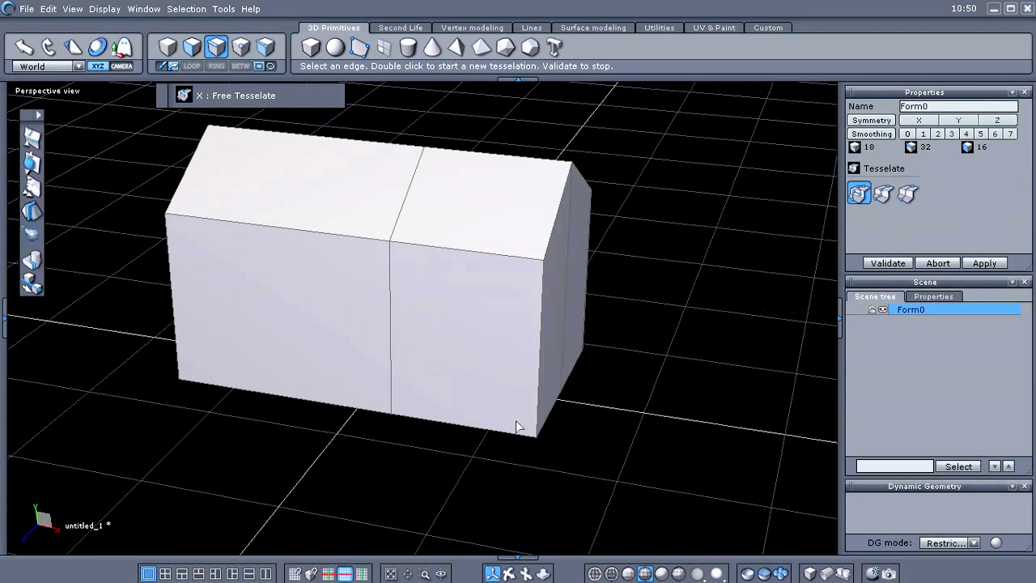
{"action": "left_click", "coordinate": [907, 191]}
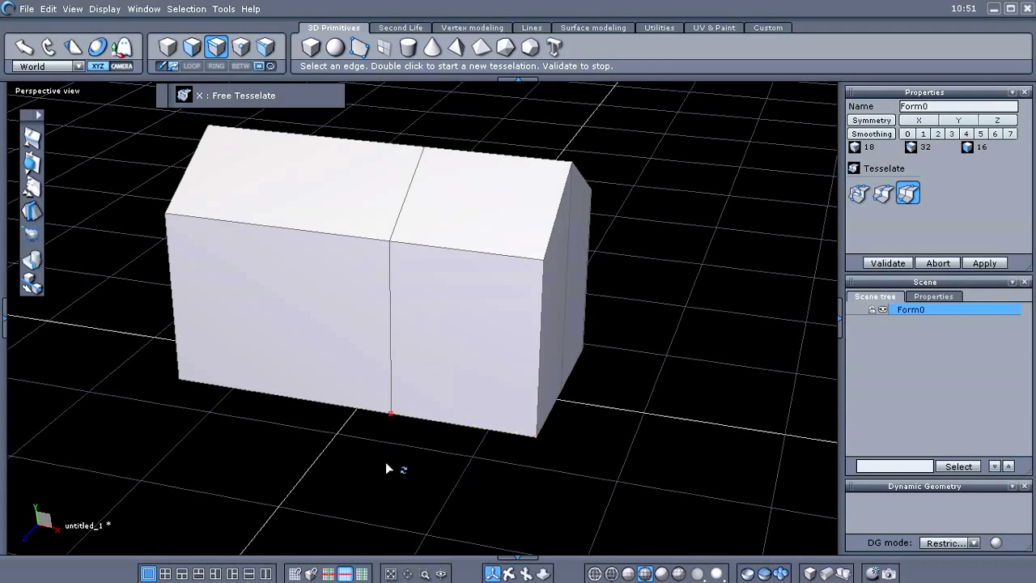
{"action": "left_click", "coordinate": [450, 469]}
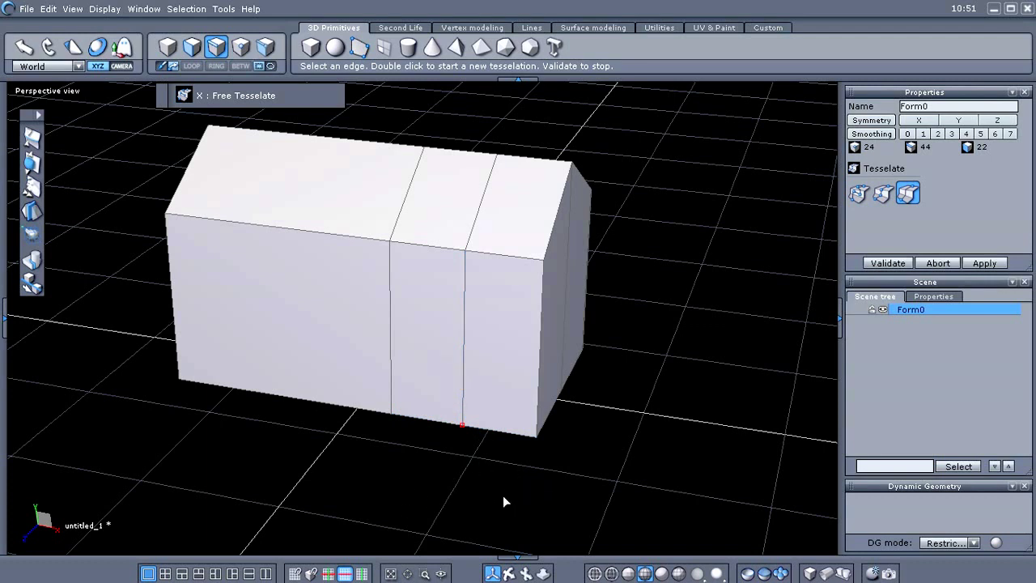
{"action": "key", "text": "Escape"}
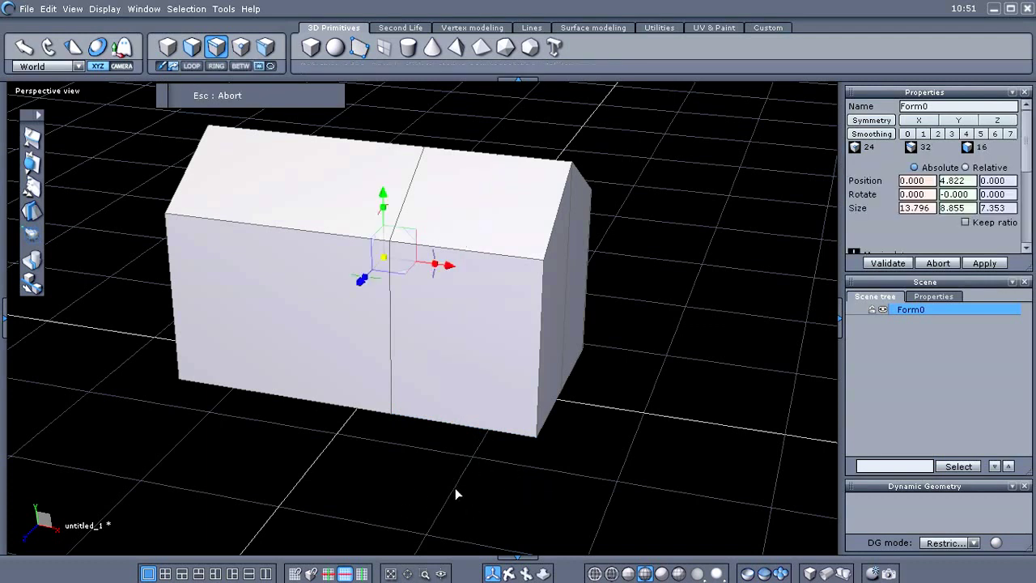
Cut the shorter section crosswise with Tesselation by slice, placing three evenly spaced slices along its length
{"action": "key", "text": "x"}
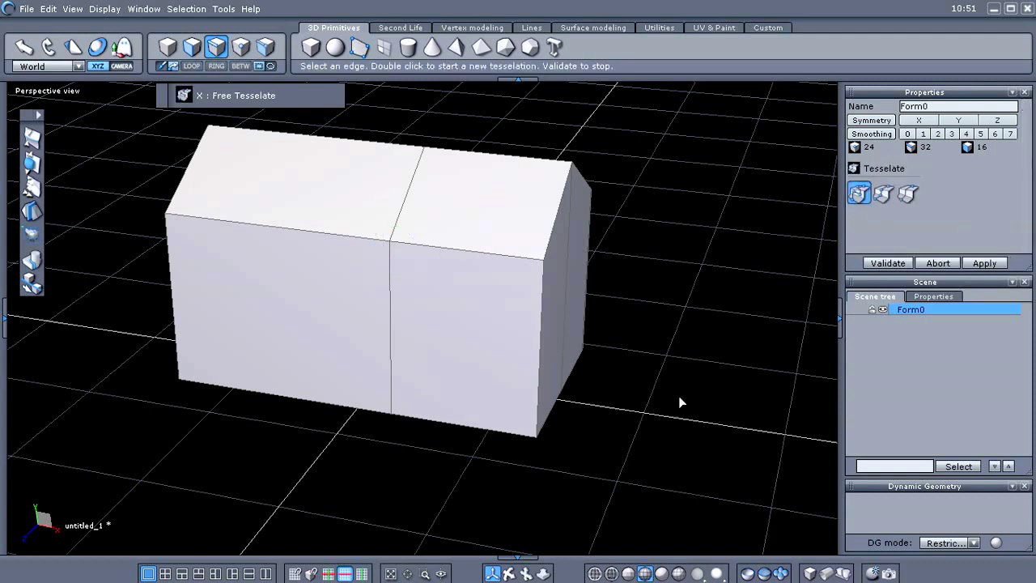
{"action": "left_click", "coordinate": [908, 196]}
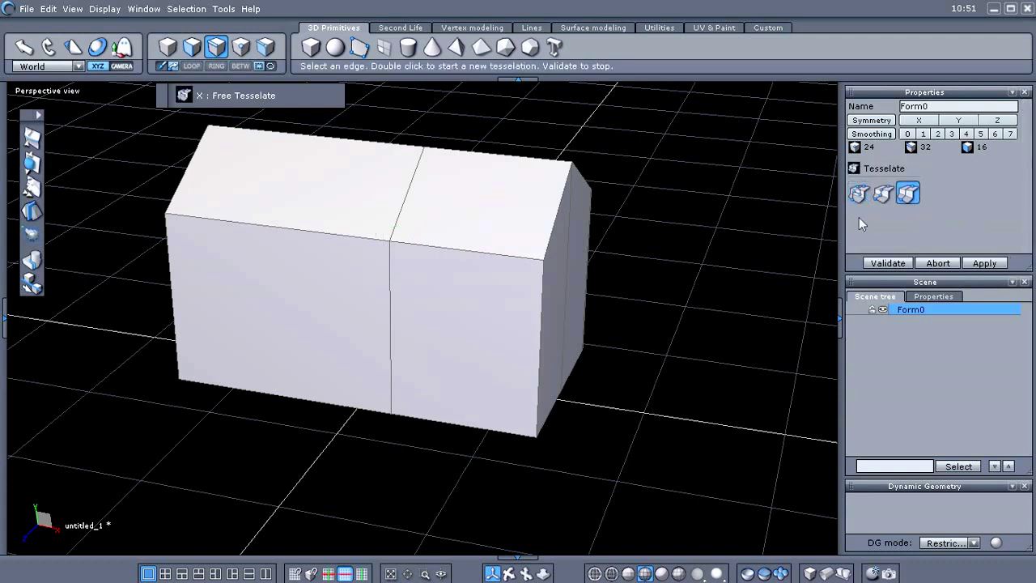
{"action": "left_click", "coordinate": [458, 448]}
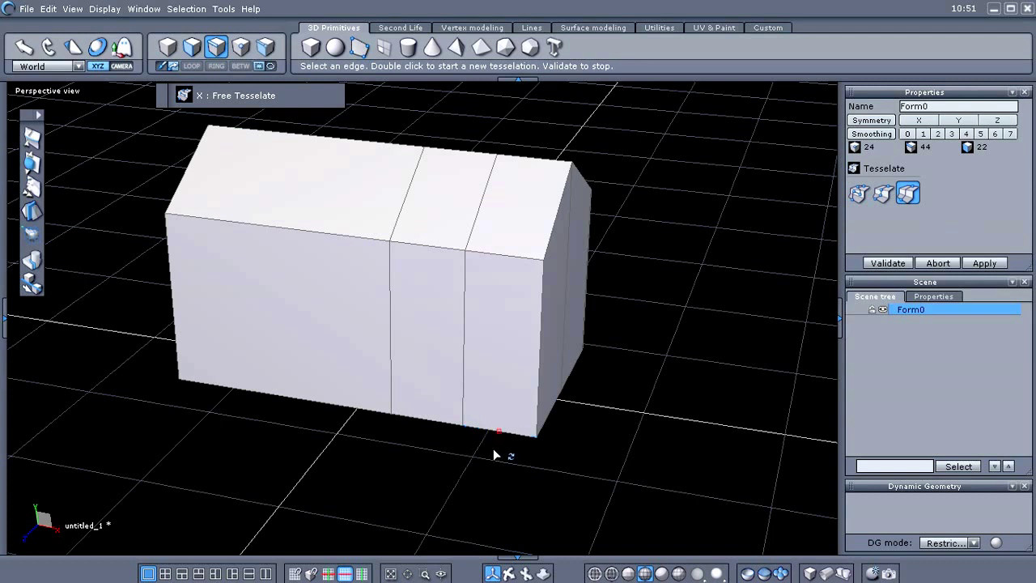
{"action": "double_click", "coordinate": [493, 450]}
{"action": "left_click", "coordinate": [426, 423]}
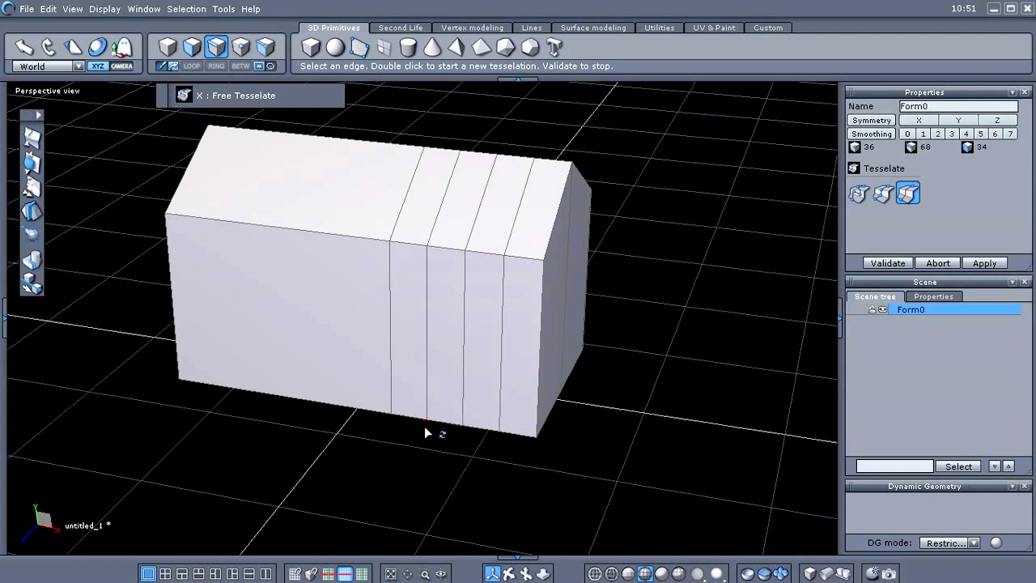
{"action": "key", "text": "Return"}
{"action": "mouse_move", "coordinate": [452, 424]}
{"action": "middle_mouse_down"}
{"action": "mouse_move", "coordinate": [420, 451]}
{"action": "mouse_move", "coordinate": [442, 429]}
{"action": "middle_mouse_up"}
{"action": "scroll", "coordinate": [439, 383], "scroll_direction": "up", "scroll_amount": 2}
{"action": "middle_click_drag", "start_coordinate": [439, 383], "coordinate": [412, 446]}
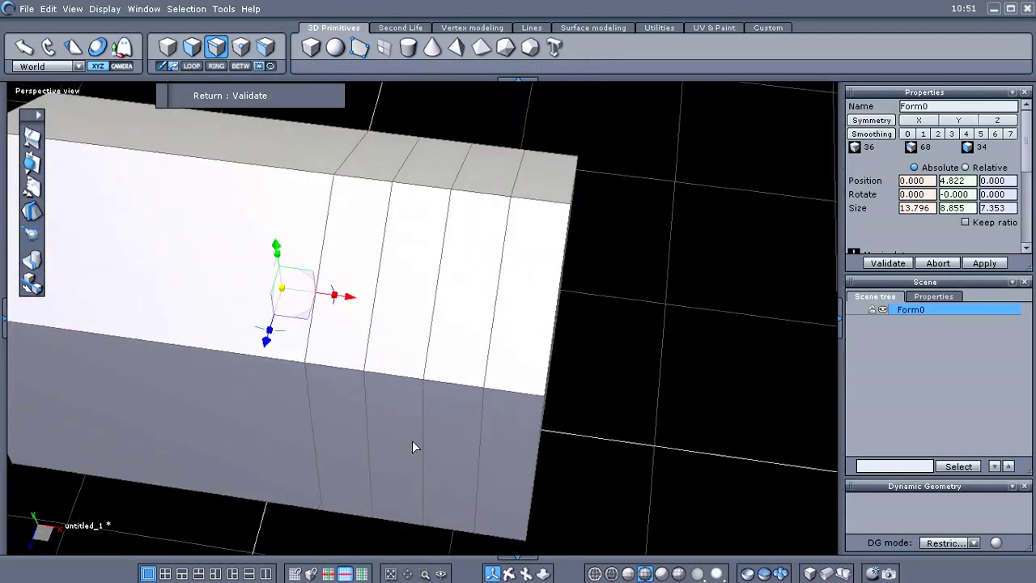
Free-tesselate a triangle on the front roof slope, from the first slice's eave vertex via the middle slice's midpoint to the third slice's eave vertex
{"action": "key", "text": "x"}
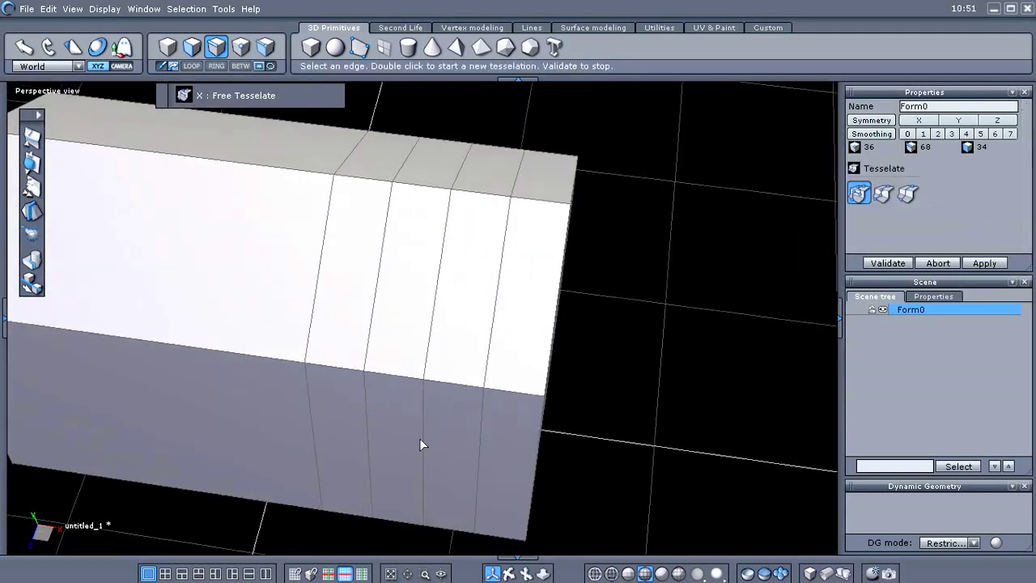
{"action": "left_click", "coordinate": [363, 373]}
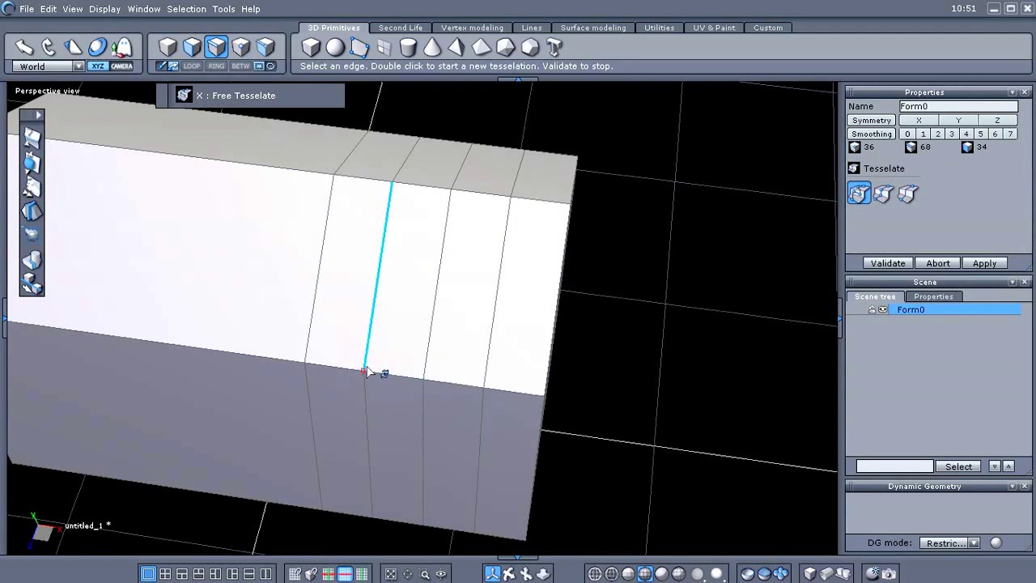
{"action": "left_click", "coordinate": [437, 285]}
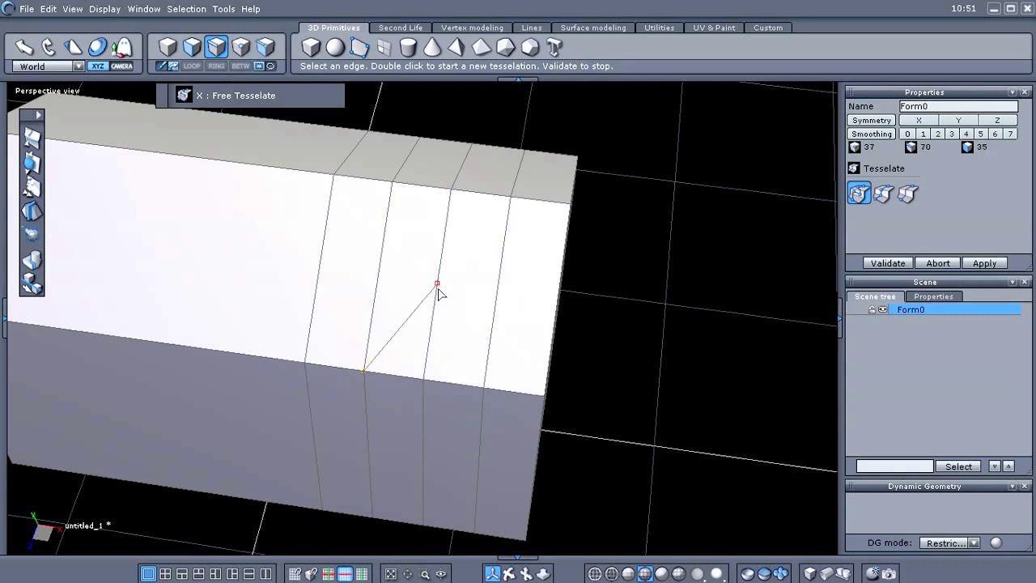
{"action": "left_click", "coordinate": [482, 388]}
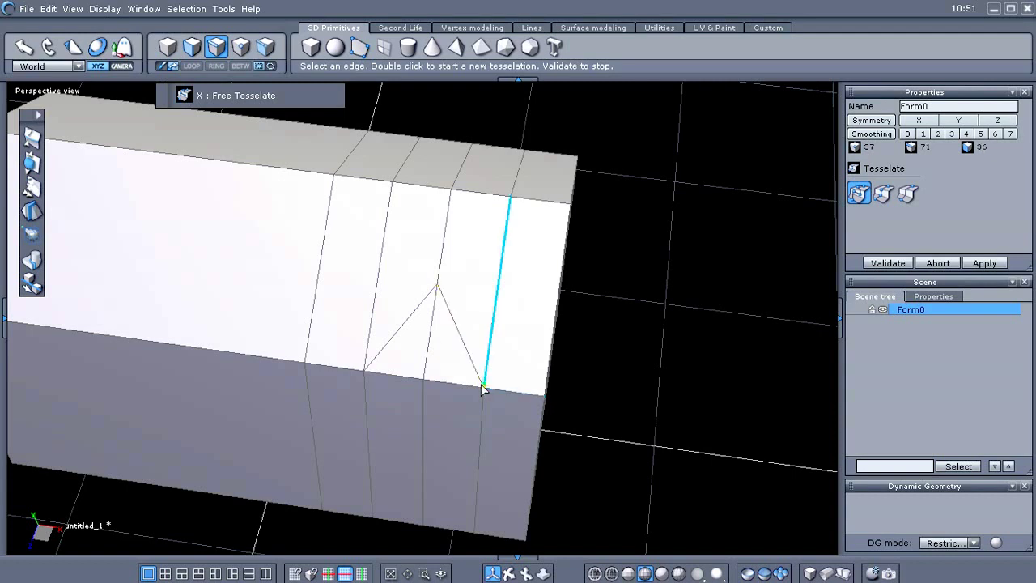
{"action": "key", "text": "Return"}
{"action": "scroll", "coordinate": [655, 375], "scroll_direction": "down", "scroll_amount": 3}
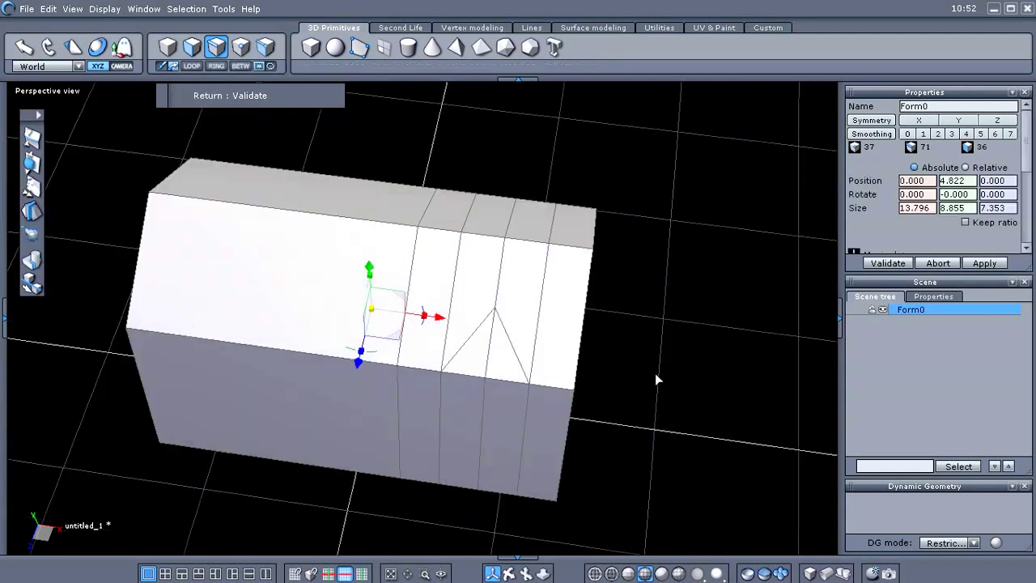
{"action": "middle_click_drag", "start_coordinate": [655, 374], "coordinate": [620, 295]}
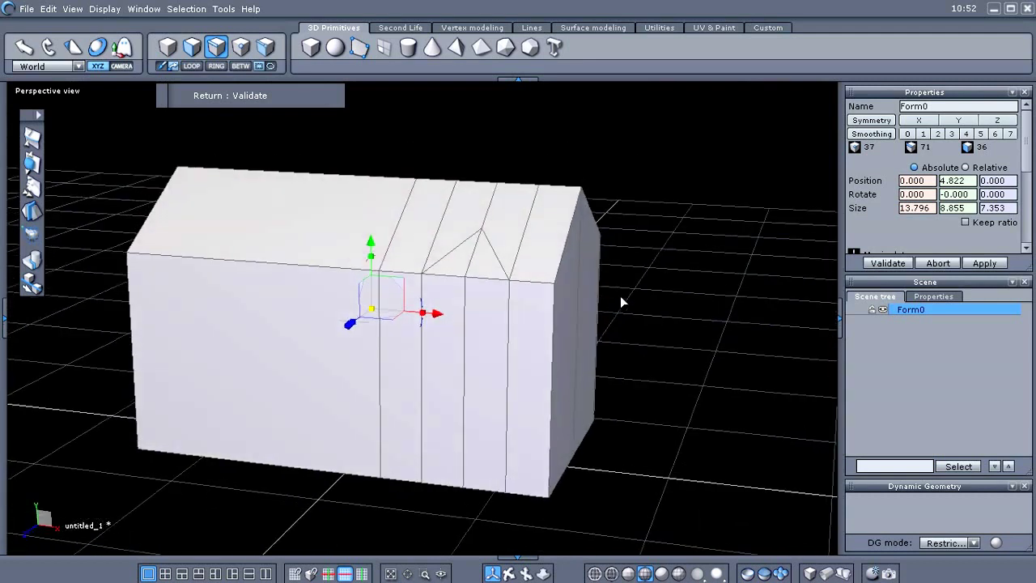
Switch to face selection and select the two triangular roof faces and the two front wall faces directly below them
{"action": "right_click", "coordinate": [378, 403]}
{"action": "left_click", "coordinate": [441, 392]}
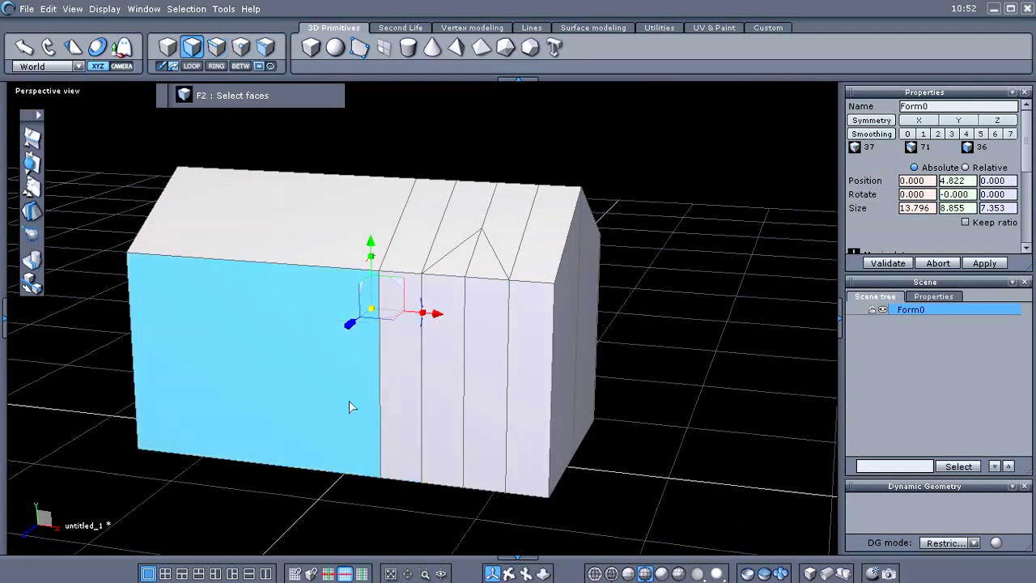
{"action": "middle_click_drag", "start_coordinate": [251, 395], "coordinate": [284, 430]}
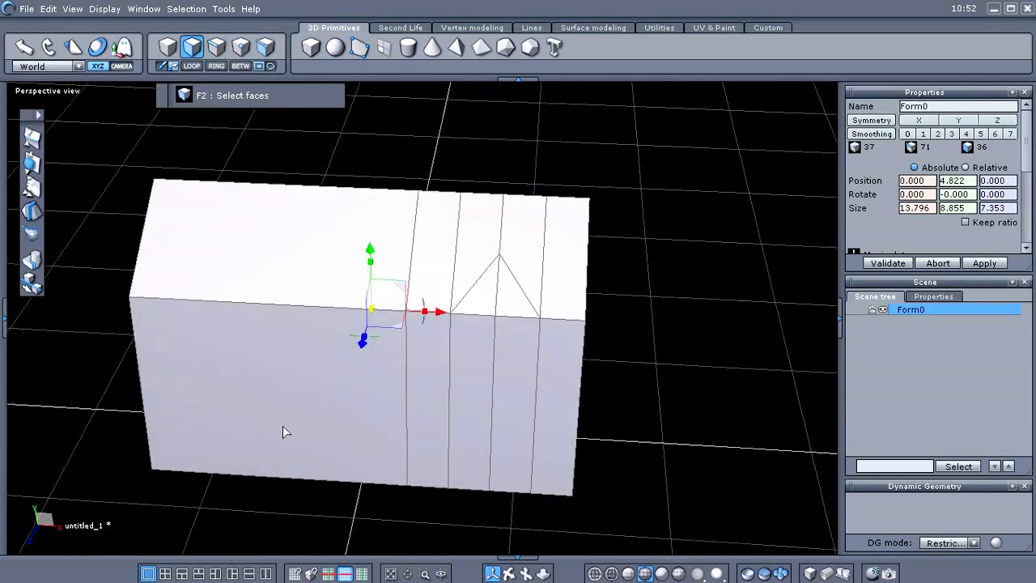
{"action": "left_click", "coordinate": [476, 350]}
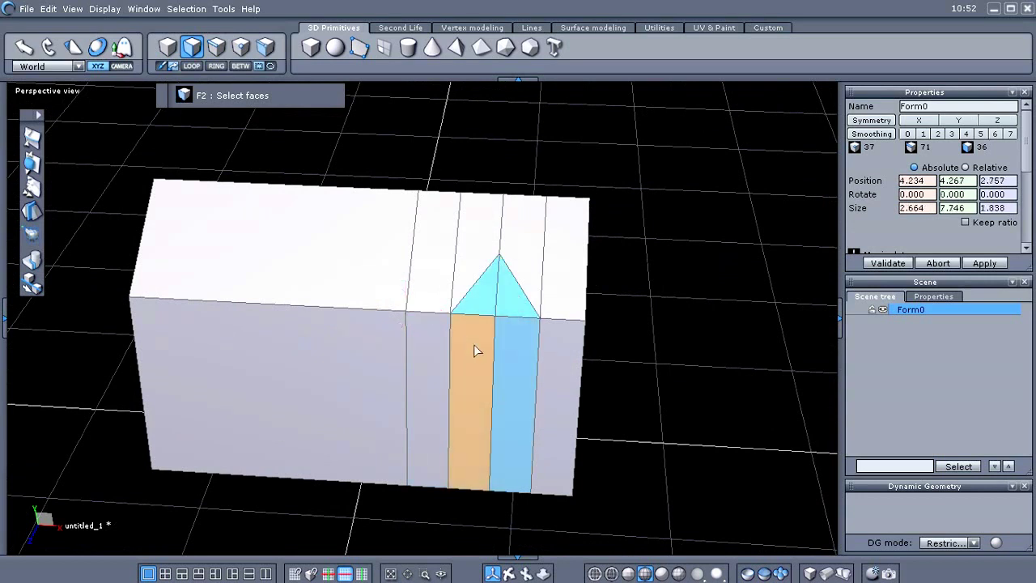
{"action": "middle_click_drag", "start_coordinate": [700, 408], "coordinate": [599, 392]}
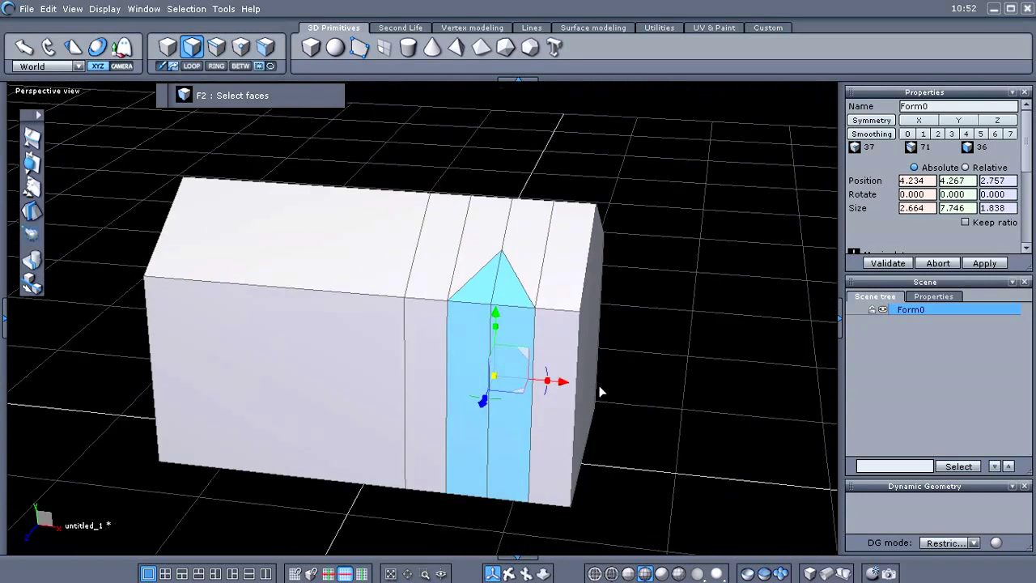
{"action": "middle_click_drag", "start_coordinate": [313, 419], "coordinate": [655, 405]}
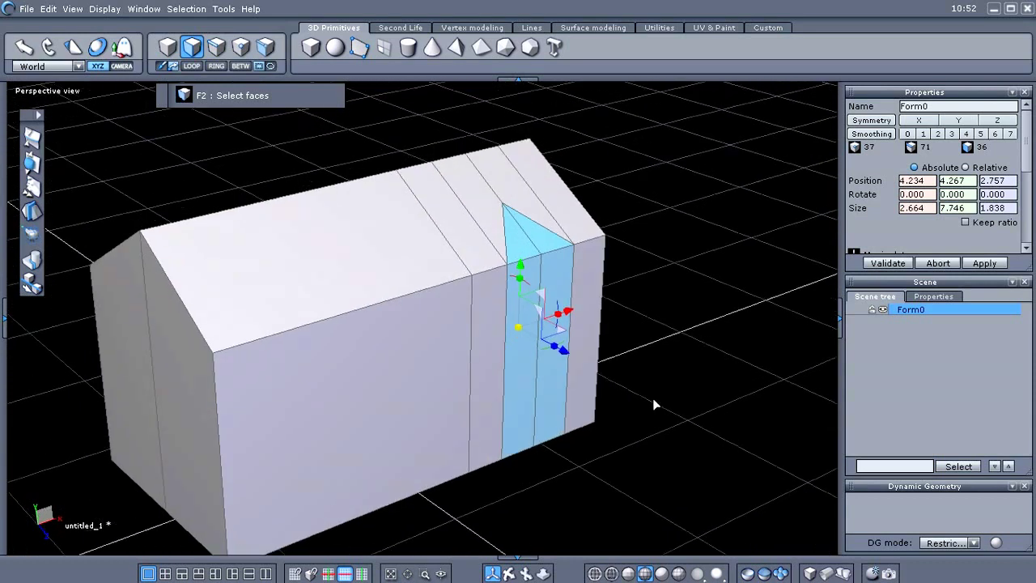
Extract the four selected roof and wall faces into a separate object
{"action": "left_click", "coordinate": [476, 29]}
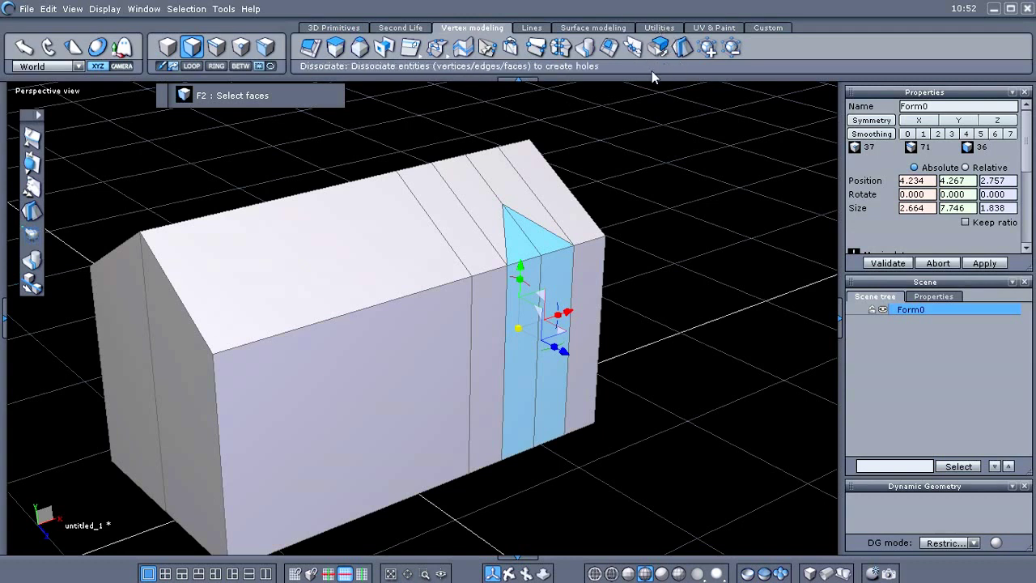
{"action": "mouse_move", "coordinate": [668, 34]}
{"action": "left_mouse_down"}
{"action": "mouse_move", "coordinate": [634, 26]}
{"action": "mouse_move", "coordinate": [669, 58]}
{"action": "mouse_move", "coordinate": [651, 23]}
{"action": "left_mouse_up"}
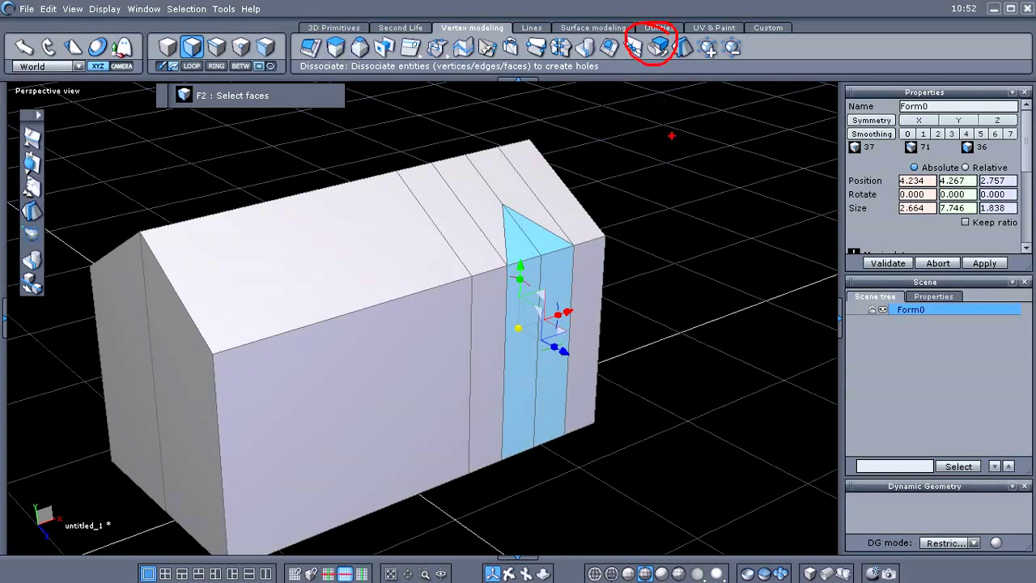
{"action": "key", "text": "Escape"}
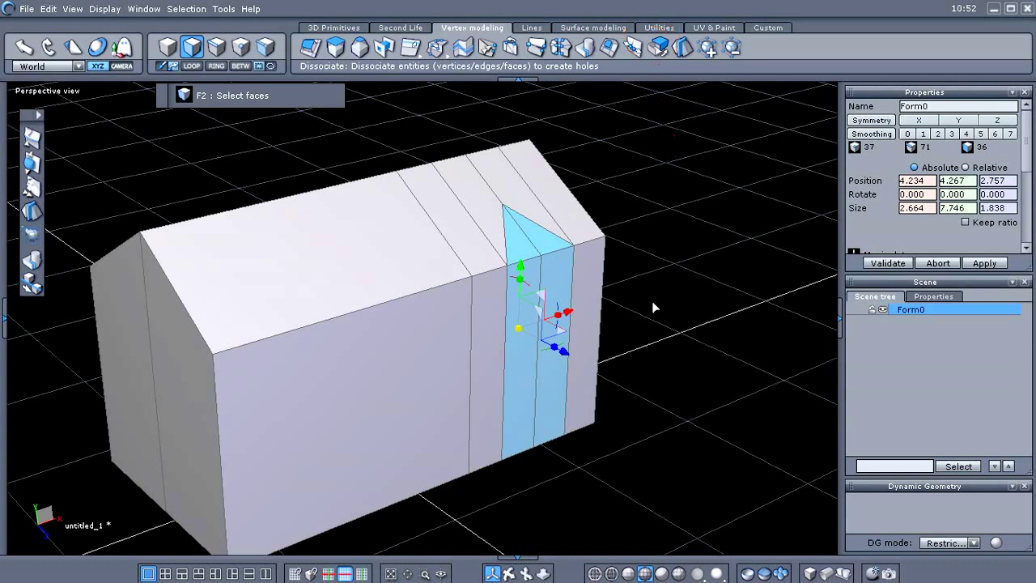
{"action": "left_click", "coordinate": [658, 47]}
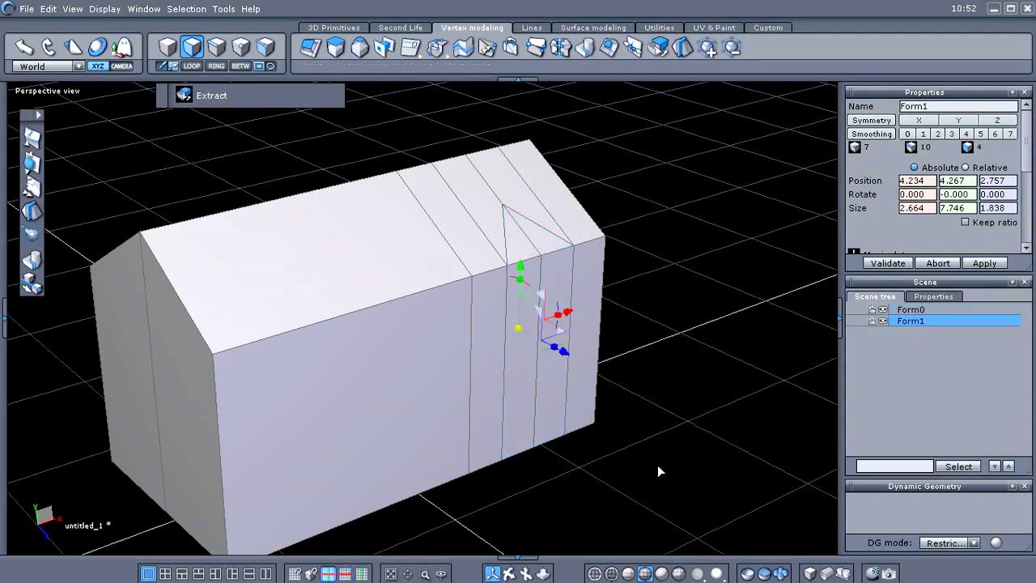
Move the extracted piece out from the front wall along Z to position 5.458
{"action": "key", "text": "ctrl+2"}
{"action": "mouse_move", "coordinate": [975, 314]}
{"action": "left_mouse_down"}
{"action": "mouse_move", "coordinate": [840, 330]}
{"action": "mouse_move", "coordinate": [954, 281]}
{"action": "left_mouse_up"}
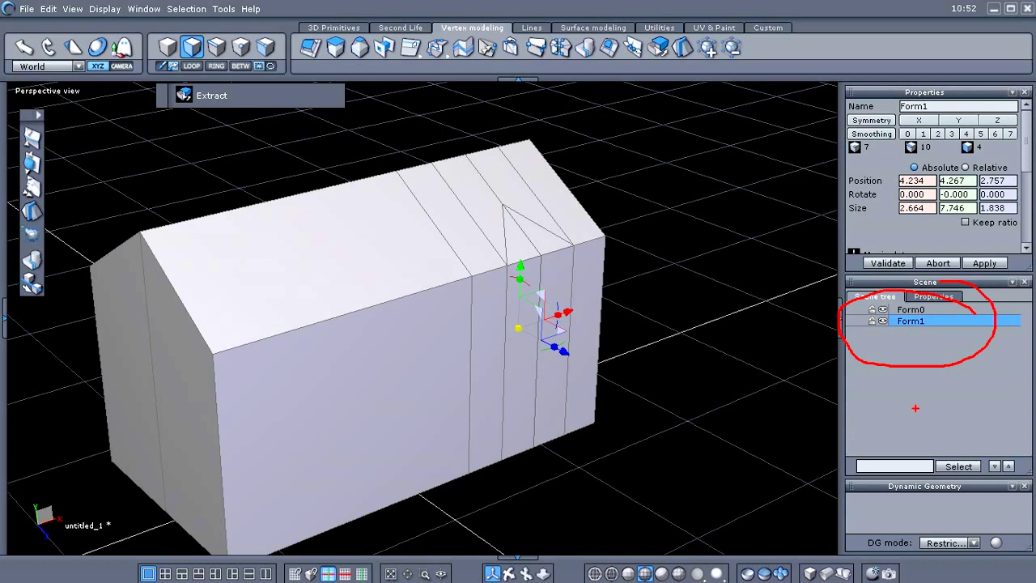
{"action": "key", "text": "Escape"}
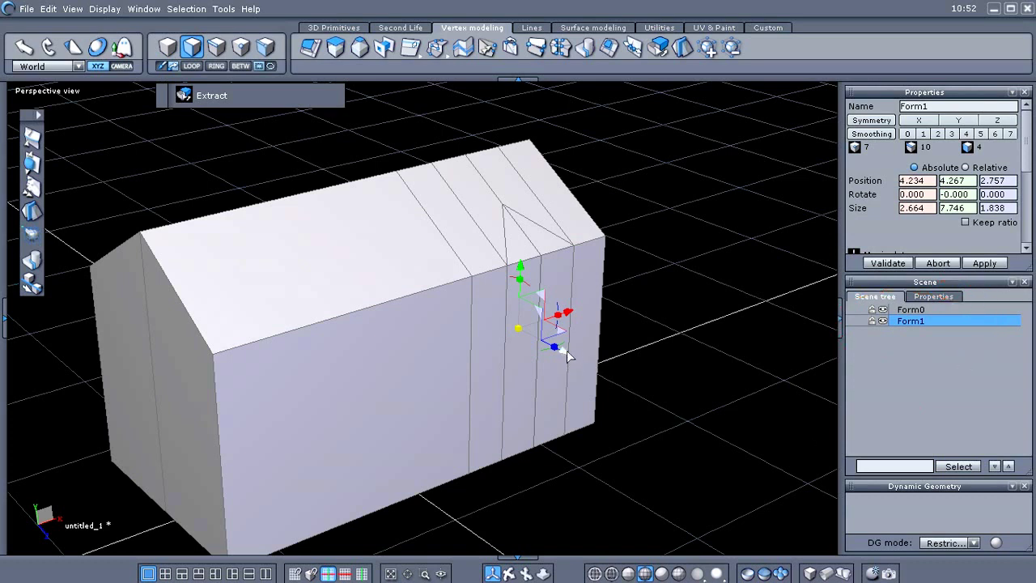
{"action": "left_click_drag", "start_coordinate": [566, 356], "coordinate": [633, 400]}
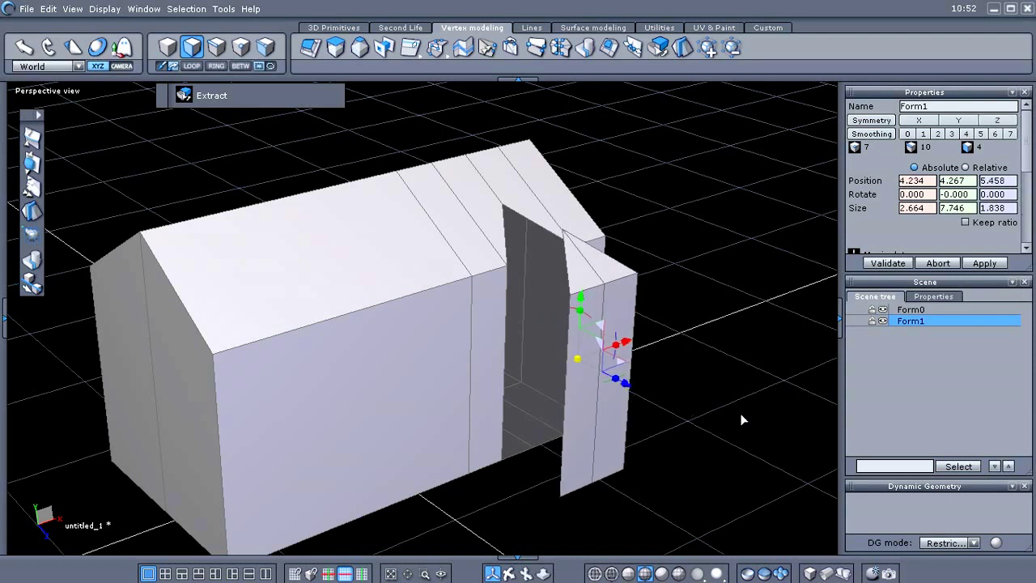
{"action": "right_click_drag", "start_coordinate": [743, 419], "coordinate": [703, 437]}
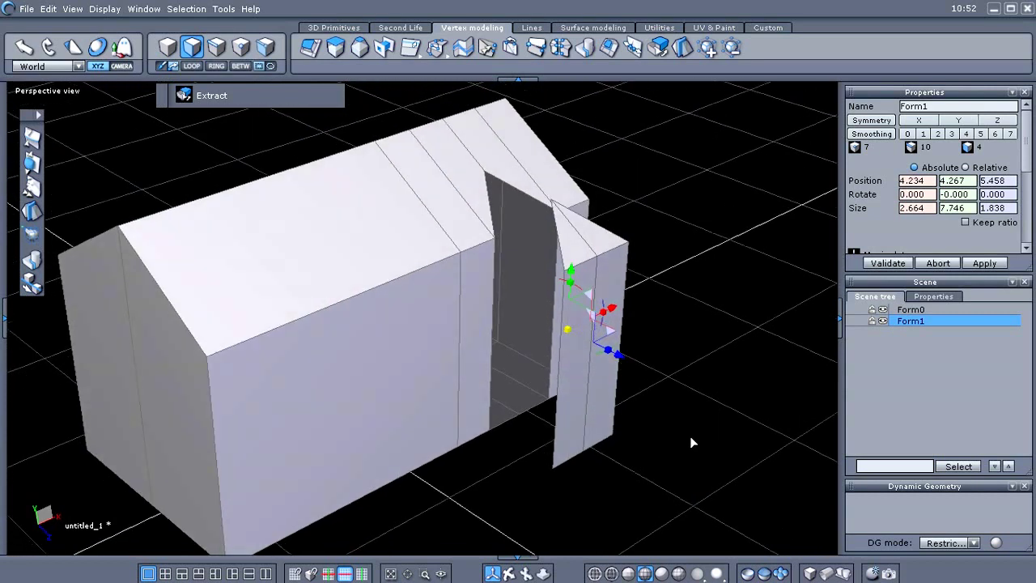
Select all four faces of the extracted piece in face selection mode
{"action": "right_click", "coordinate": [692, 442]}
{"action": "left_click", "coordinate": [757, 421]}
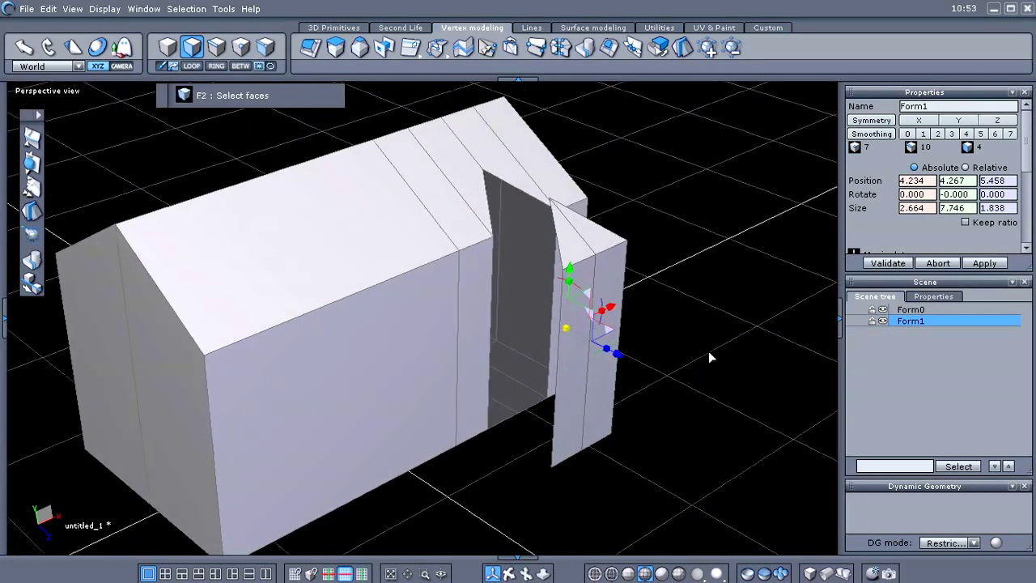
{"action": "right_click_drag", "start_coordinate": [708, 352], "coordinate": [708, 353]}
{"action": "left_click", "coordinate": [576, 416]}
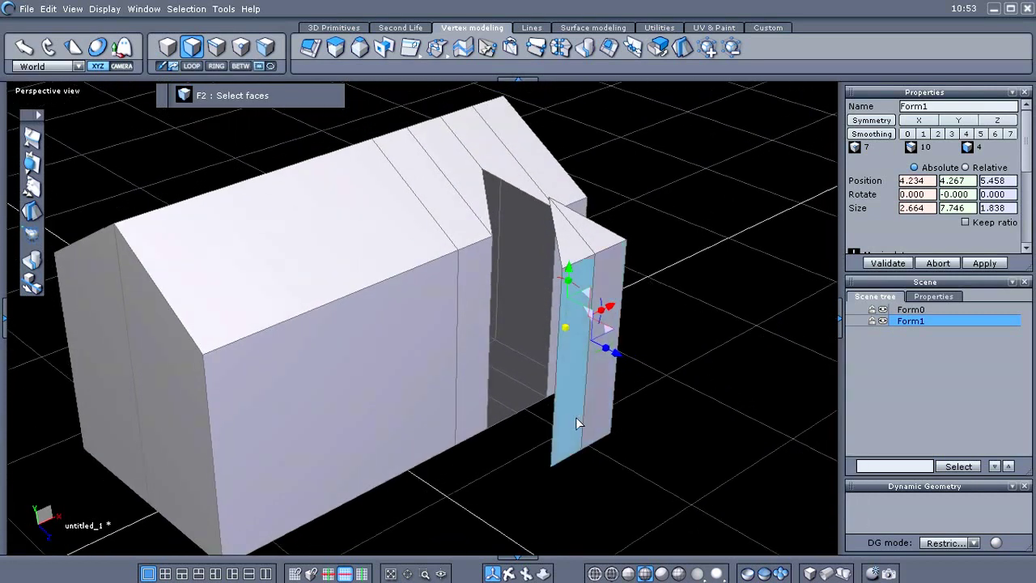
{"action": "left_click", "coordinate": [592, 408], "text": "shift"}
{"action": "left_click", "coordinate": [581, 248], "text": "shift"}
{"action": "left_click", "coordinate": [595, 244]}
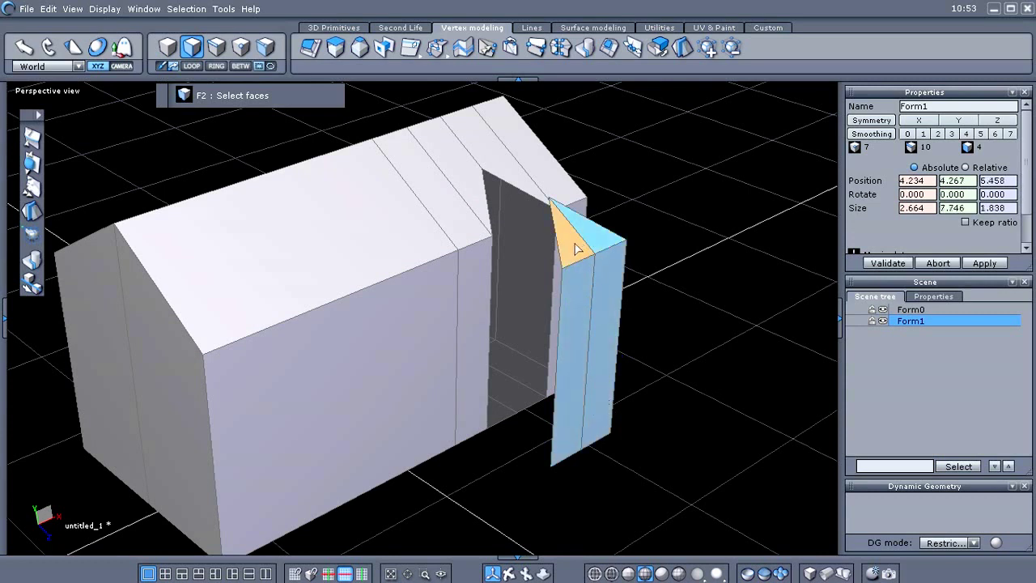
{"action": "mouse_move", "coordinate": [670, 489]}
{"action": "right_mouse_down"}
{"action": "mouse_move", "coordinate": [645, 454]}
{"action": "mouse_move", "coordinate": [625, 479]}
{"action": "mouse_move", "coordinate": [685, 478]}
{"action": "mouse_move", "coordinate": [672, 480]}
{"action": "right_mouse_up"}
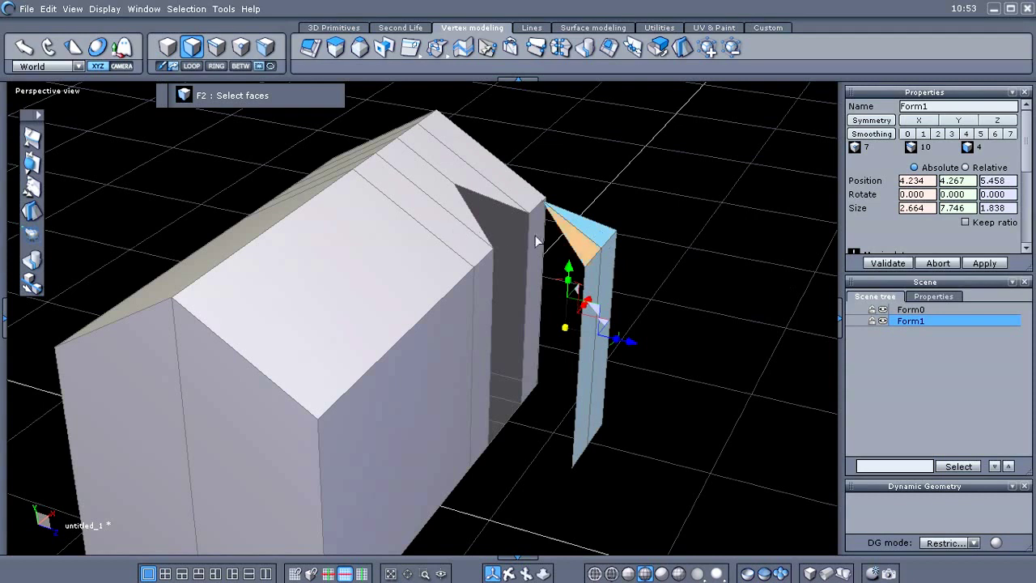
{"action": "mouse_move", "coordinate": [690, 275]}
{"action": "middle_mouse_down"}
{"action": "mouse_move", "coordinate": [684, 248]}
{"action": "mouse_move", "coordinate": [692, 264]}
{"action": "middle_mouse_up"}
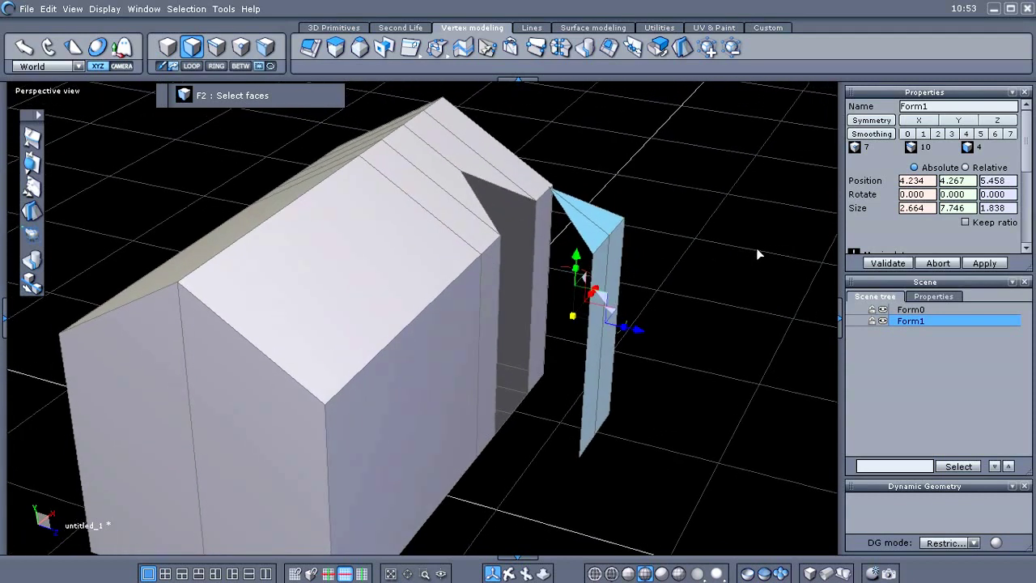
{"action": "mouse_move", "coordinate": [963, 198]}
{"action": "left_mouse_down"}
{"action": "mouse_move", "coordinate": [858, 196]}
{"action": "mouse_move", "coordinate": [868, 202]}
{"action": "left_mouse_up"}
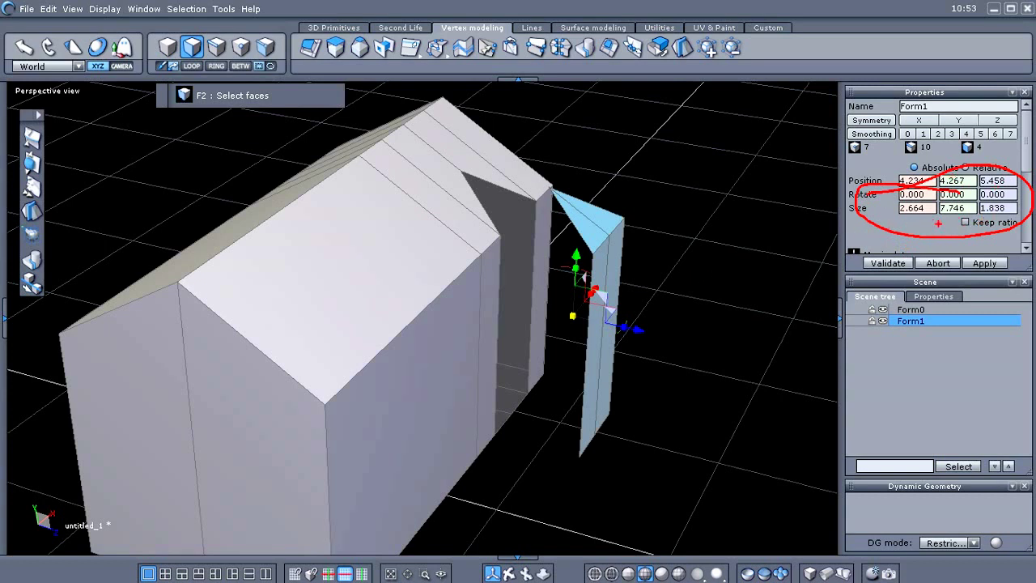
{"action": "key", "text": "Escape"}
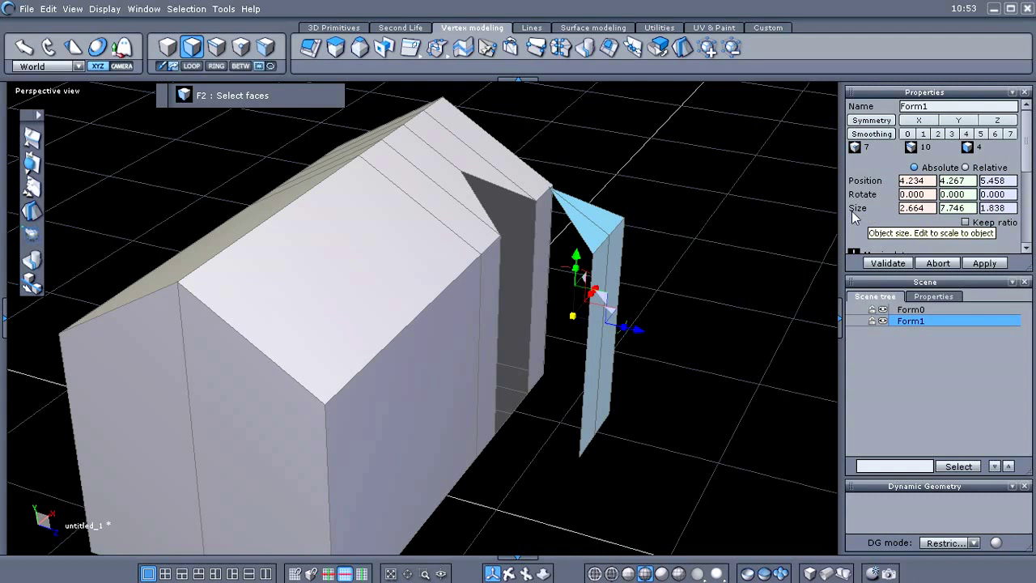
{"action": "key", "text": "ctrl+2"}
{"action": "left_click_drag", "start_coordinate": [862, 210], "coordinate": [1016, 212]}
{"action": "key", "text": "Escape"}
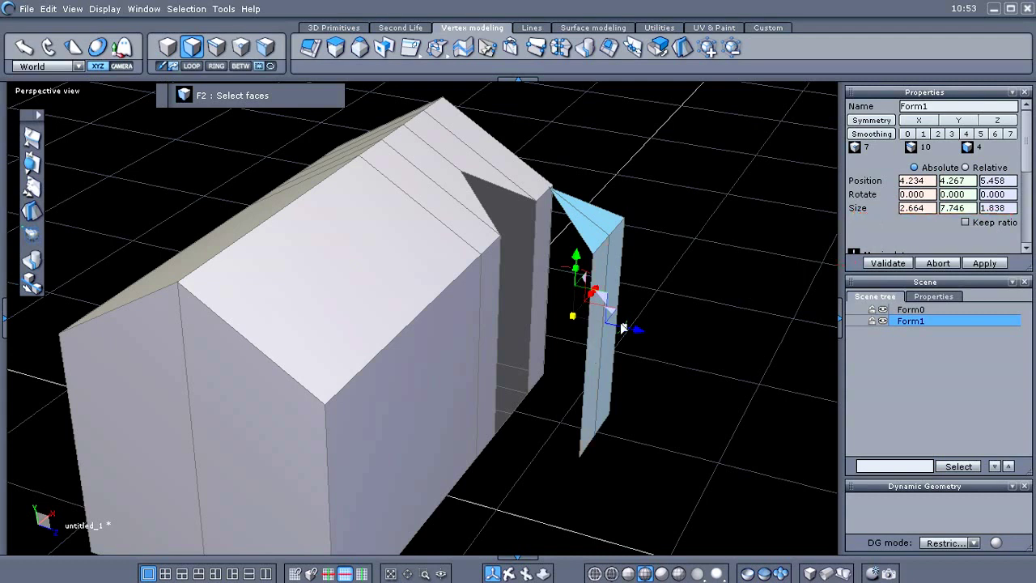
{"action": "key", "text": "ctrl+2"}
{"action": "left_click_drag", "start_coordinate": [617, 325], "coordinate": [735, 346]}
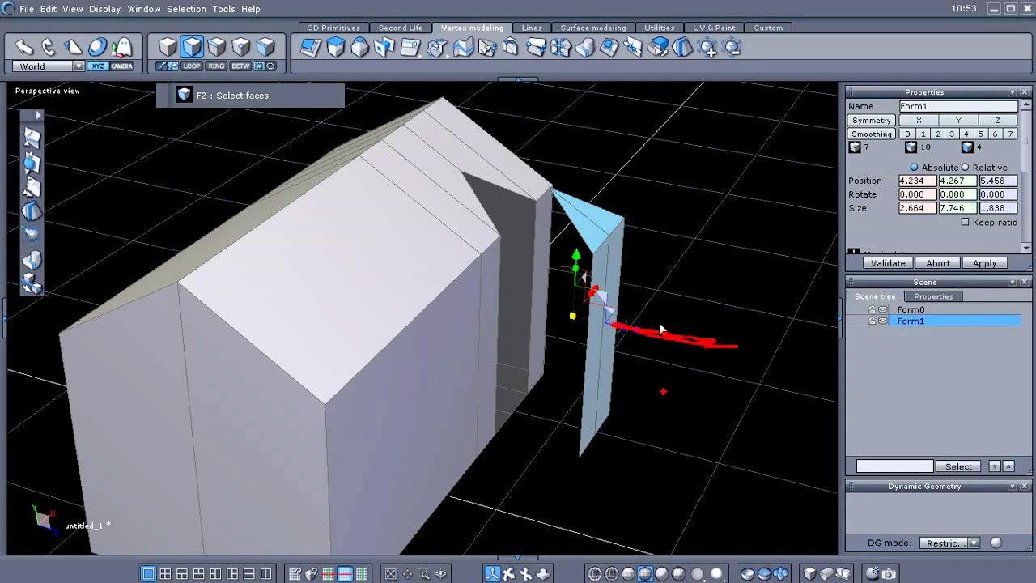
{"action": "key", "text": "Escape"}
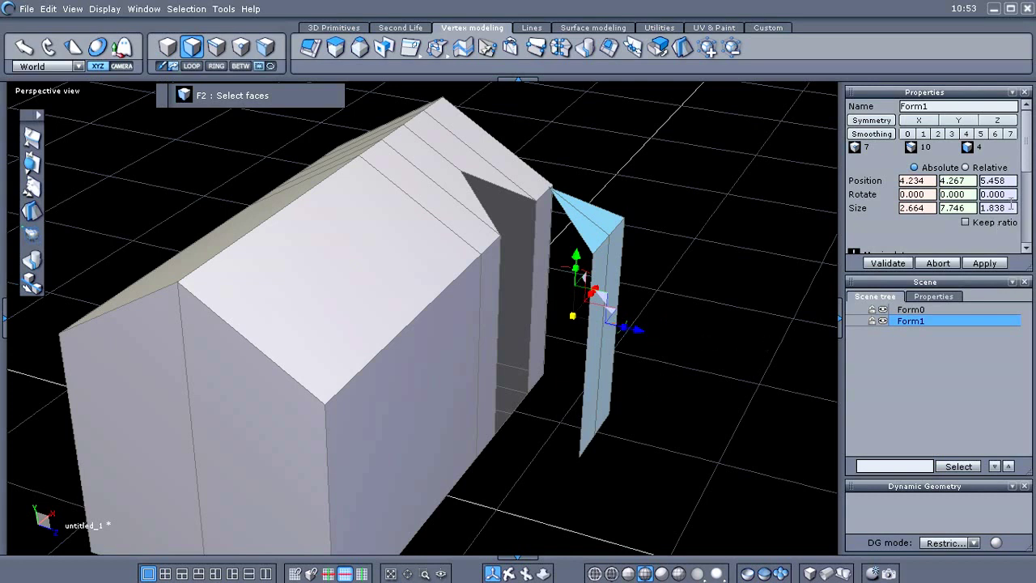
Flatten the extracted piece by setting its Z size to 0
{"action": "double_click", "coordinate": [1011, 207]}
{"action": "type", "text": "0"}
{"action": "key", "text": "Return"}
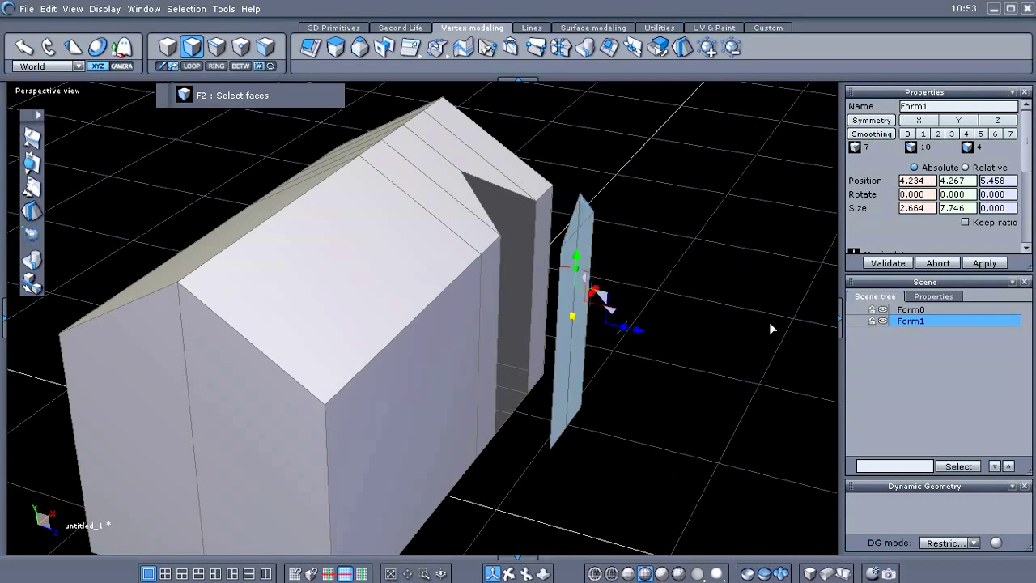
Examine the gap between the flattened front piece and the house opening from several angles
{"action": "middle_click_drag", "start_coordinate": [740, 362], "coordinate": [671, 364]}
{"action": "right_click_drag", "start_coordinate": [672, 365], "coordinate": [615, 361]}
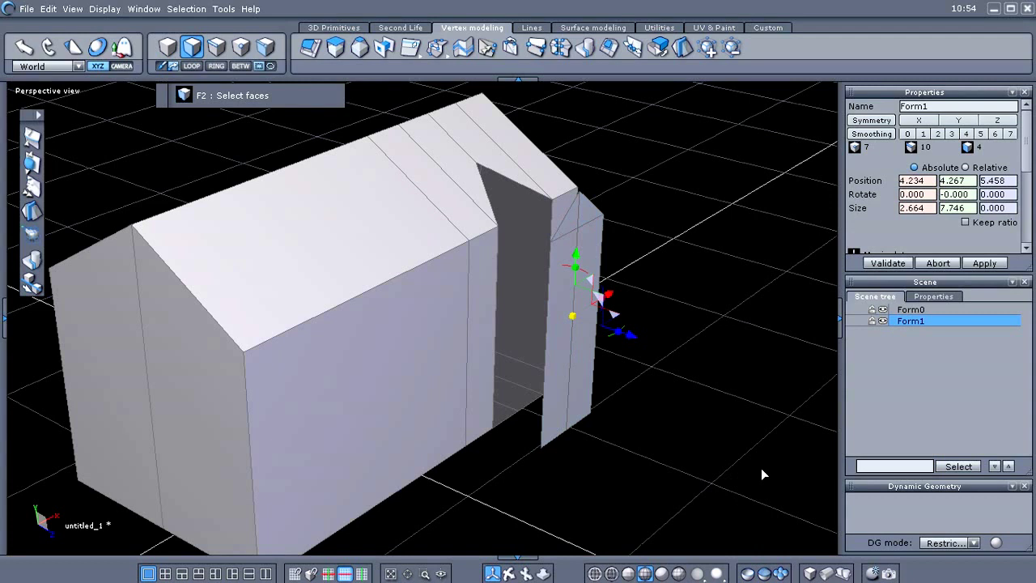
{"action": "right_click_drag", "start_coordinate": [761, 474], "coordinate": [801, 483]}
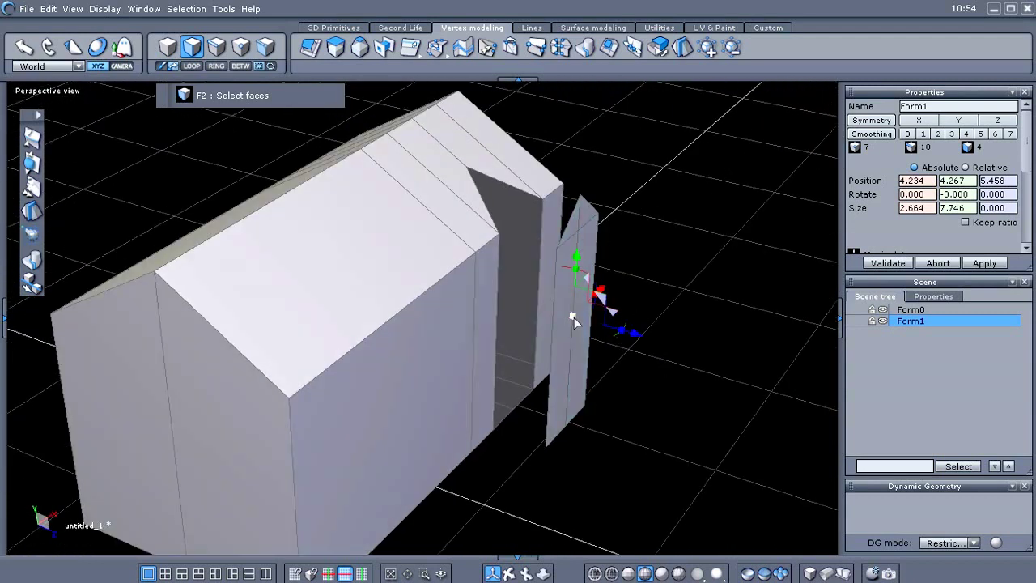
{"action": "middle_click_drag", "start_coordinate": [658, 467], "coordinate": [677, 432]}
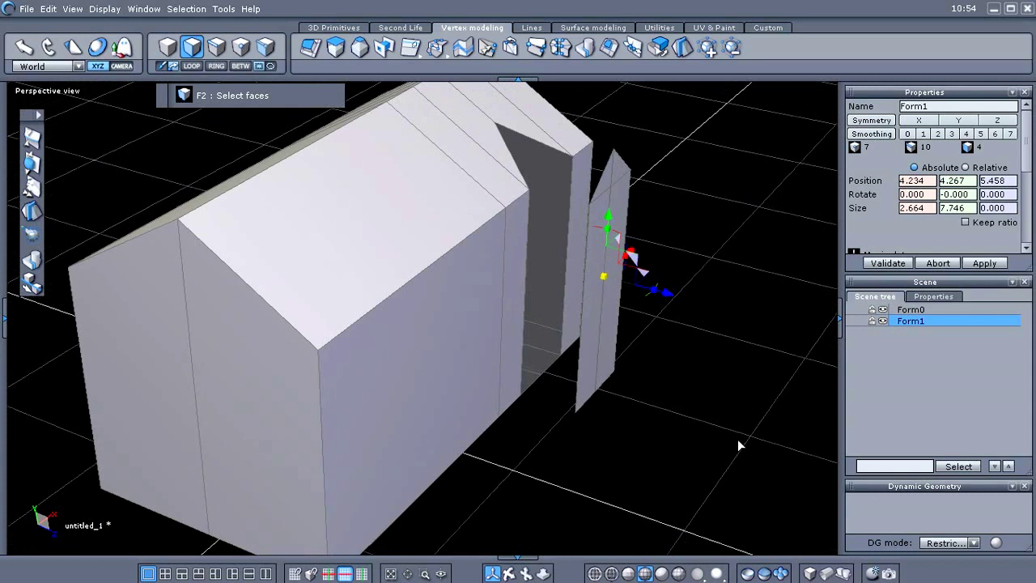
{"action": "right_click_drag", "start_coordinate": [738, 440], "coordinate": [362, 432]}
{"action": "middle_click_drag", "start_coordinate": [506, 429], "coordinate": [417, 489]}
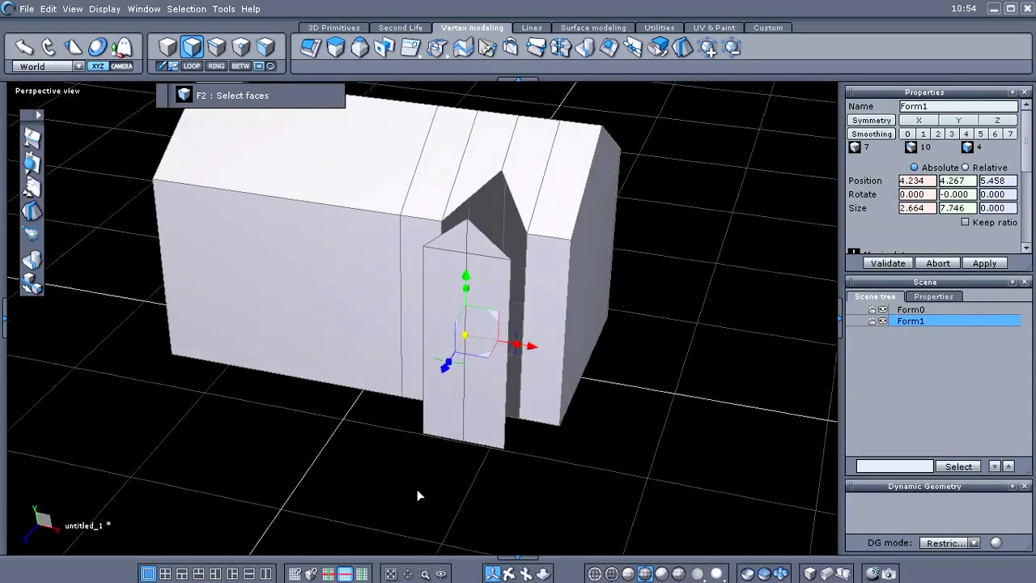
{"action": "right_click", "coordinate": [417, 489]}
{"action": "left_click", "coordinate": [509, 476]}
{"action": "middle_click_drag", "start_coordinate": [620, 470], "coordinate": [659, 414]}
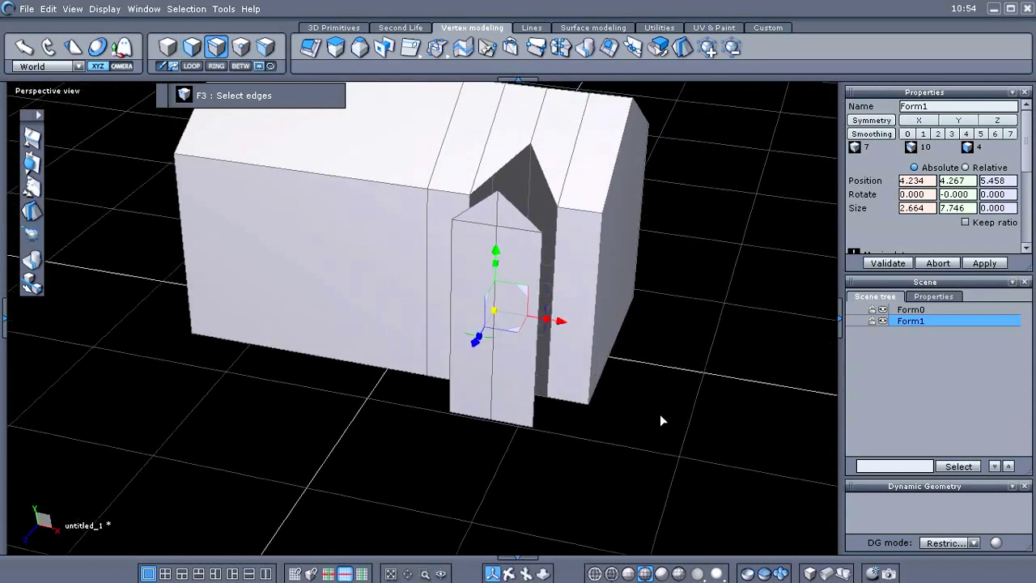
{"action": "right_click_drag", "start_coordinate": [660, 421], "coordinate": [580, 470]}
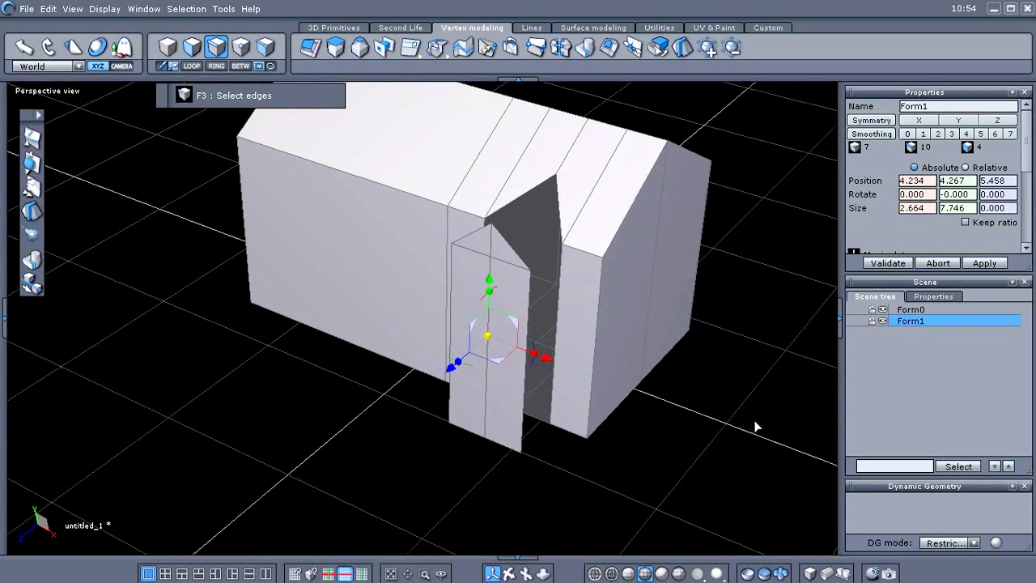
Select both the house body Form0 and the extracted front piece Form1, and weld them into a single object
{"action": "left_click", "coordinate": [928, 382]}
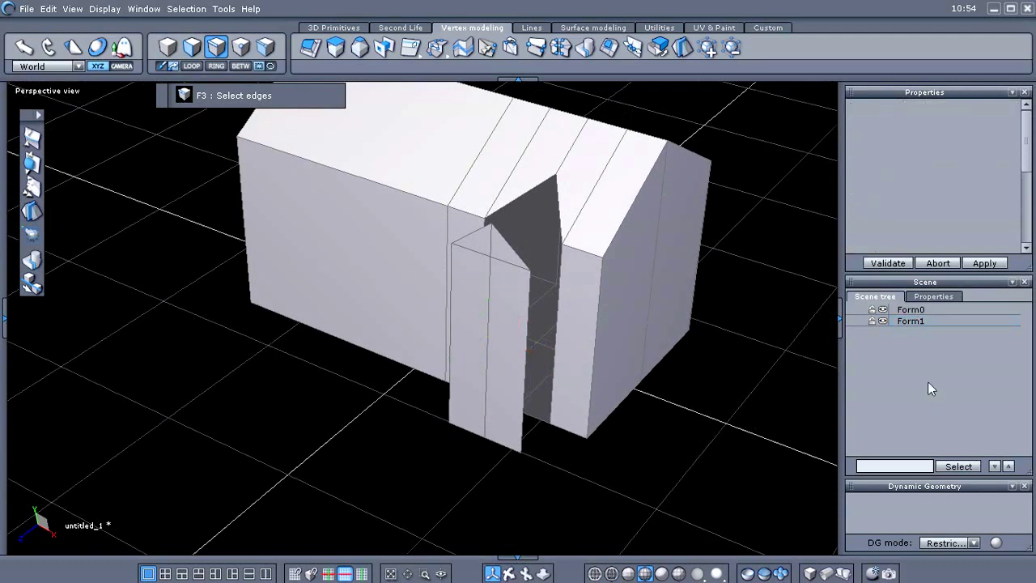
{"action": "left_click", "coordinate": [920, 310]}
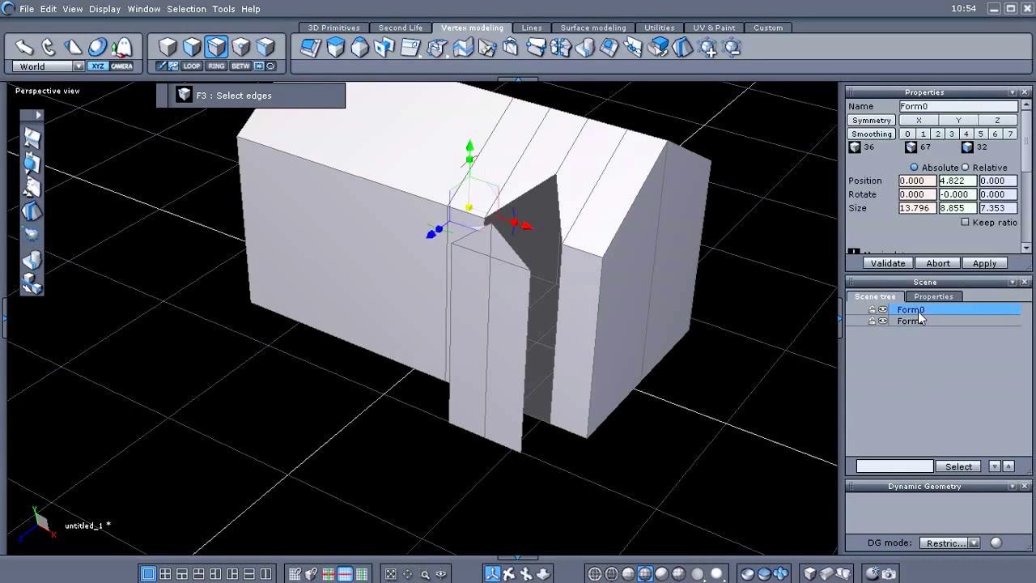
{"action": "left_click", "coordinate": [917, 322], "text": "ctrl"}
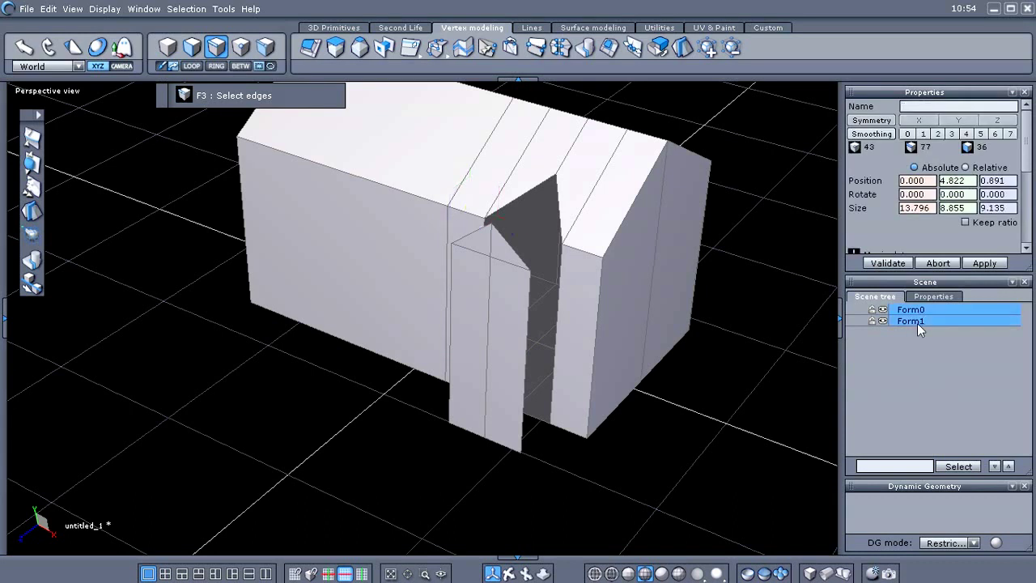
{"action": "middle_click_drag", "start_coordinate": [683, 477], "coordinate": [673, 477]}
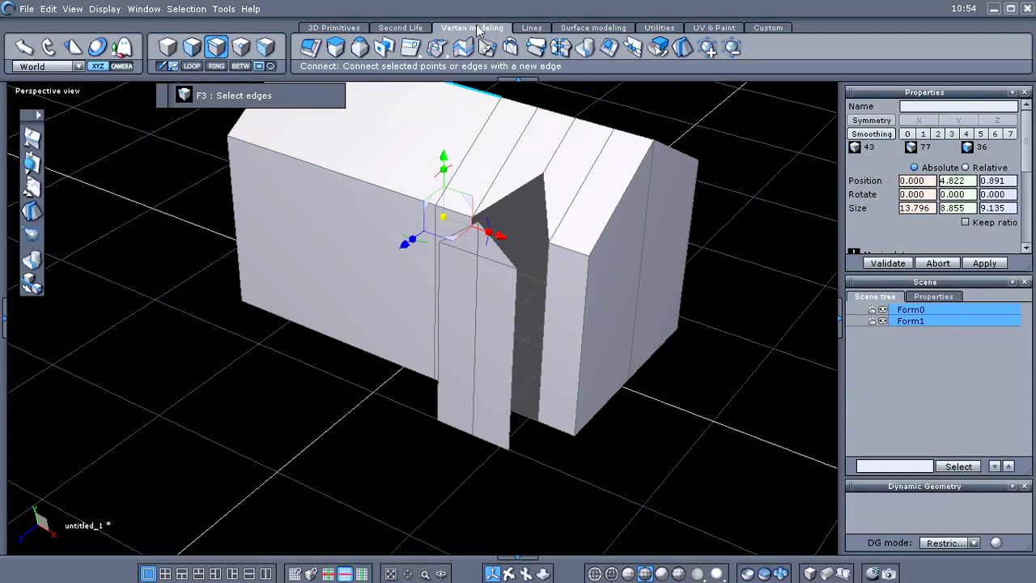
{"action": "left_click", "coordinate": [568, 28]}
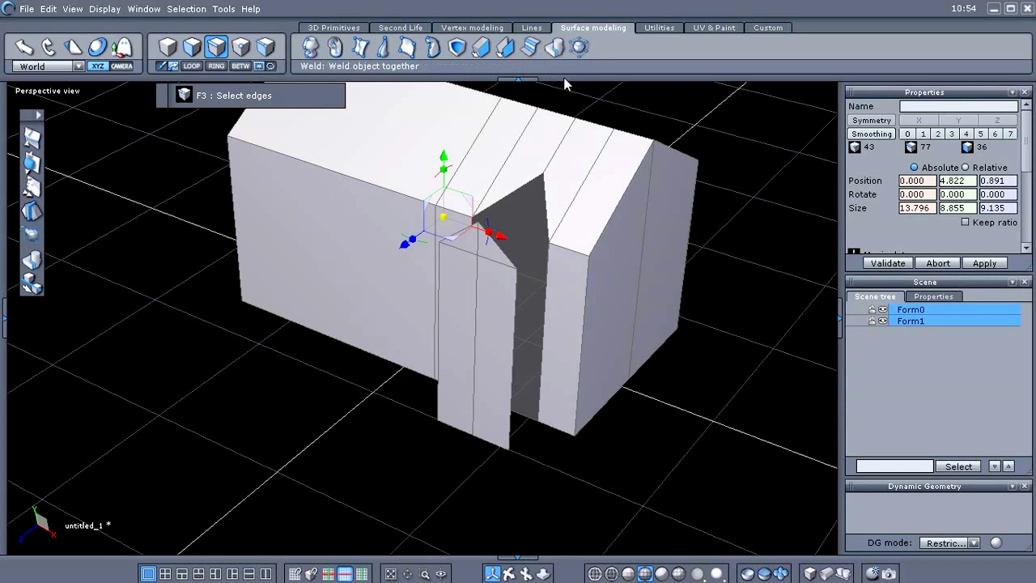
{"action": "mouse_move", "coordinate": [573, 43]}
{"action": "left_mouse_down"}
{"action": "mouse_move", "coordinate": [537, 34]}
{"action": "mouse_move", "coordinate": [572, 64]}
{"action": "left_mouse_up"}
{"action": "left_click", "coordinate": [559, 47]}
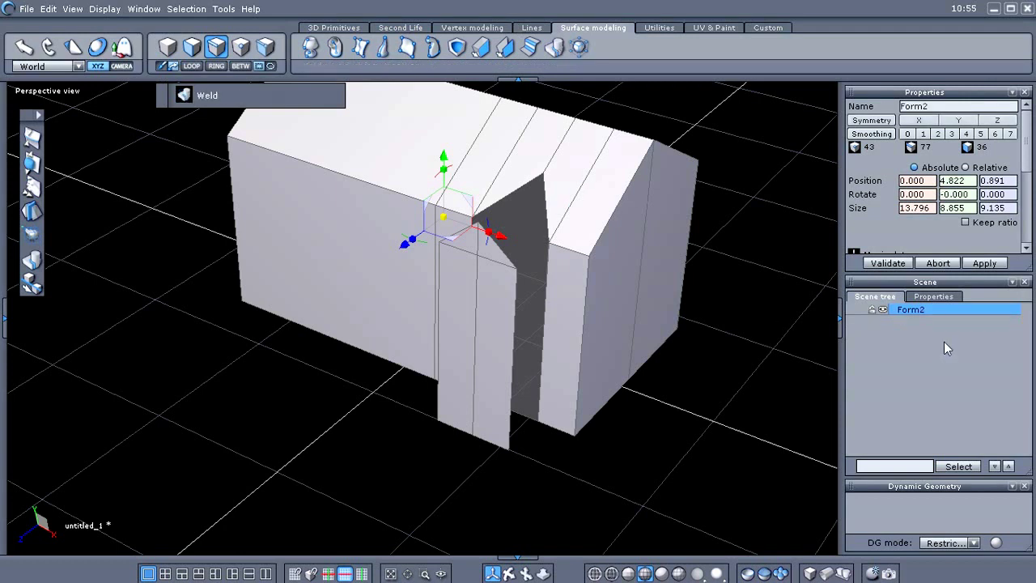
{"action": "mouse_move", "coordinate": [954, 289]}
{"action": "left_mouse_down"}
{"action": "mouse_move", "coordinate": [1011, 309]}
{"action": "mouse_move", "coordinate": [893, 293]}
{"action": "left_mouse_up"}
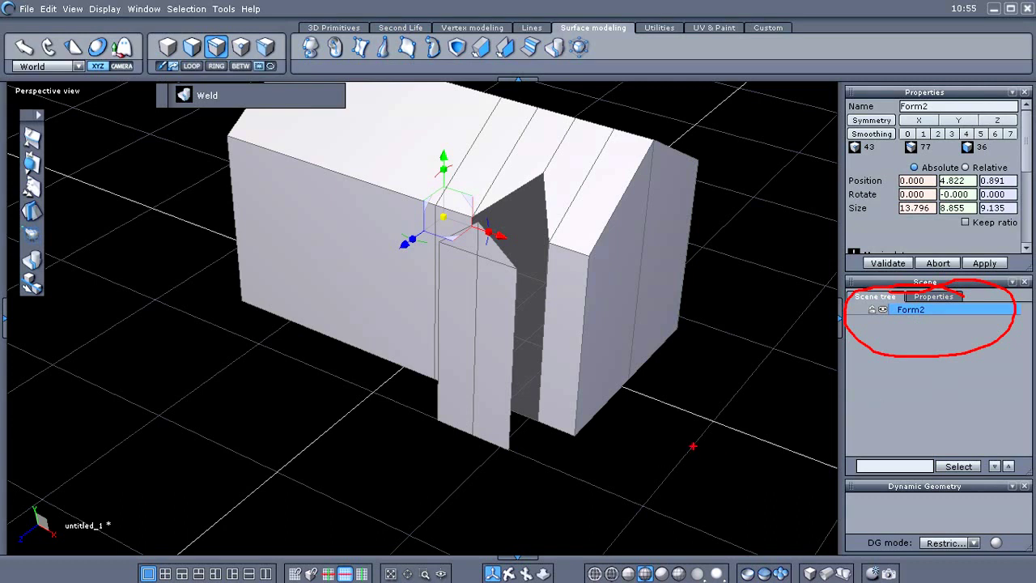
{"action": "key", "text": "Escape"}
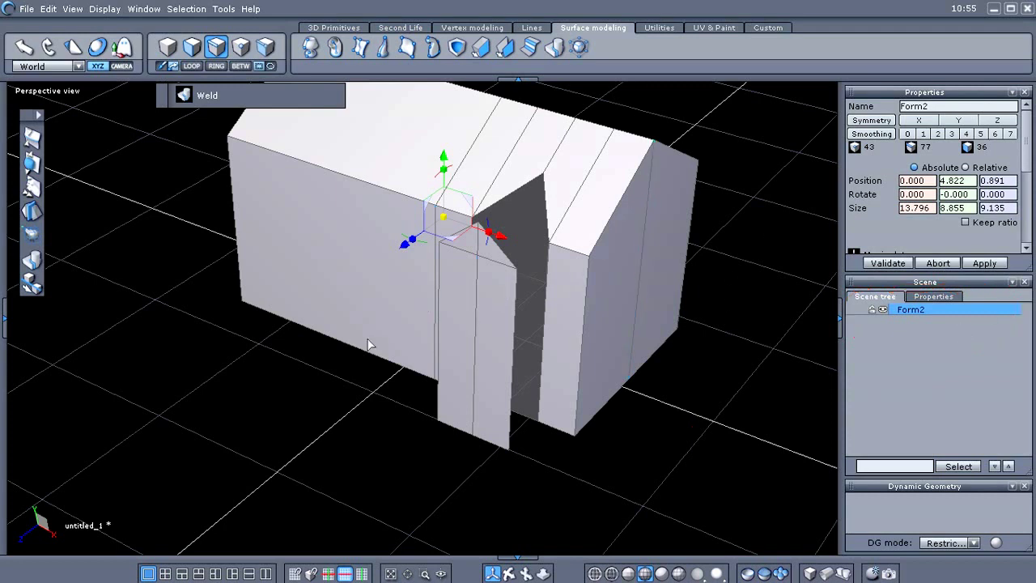
{"action": "middle_click_drag", "start_coordinate": [300, 386], "coordinate": [332, 411]}
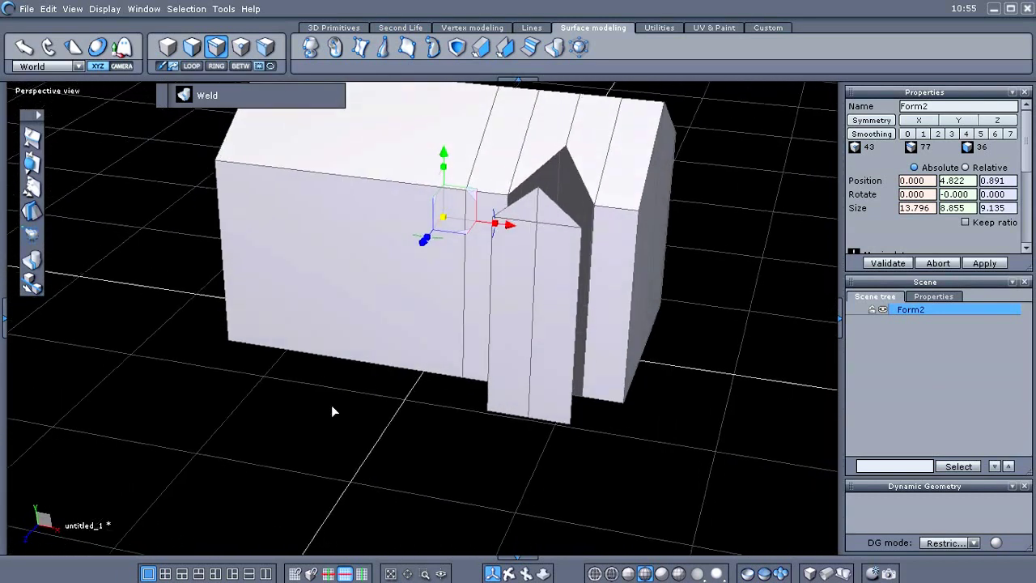
{"action": "right_click", "coordinate": [331, 412]}
{"action": "left_click", "coordinate": [425, 389]}
{"action": "middle_click_drag", "start_coordinate": [425, 389], "coordinate": [433, 421]}
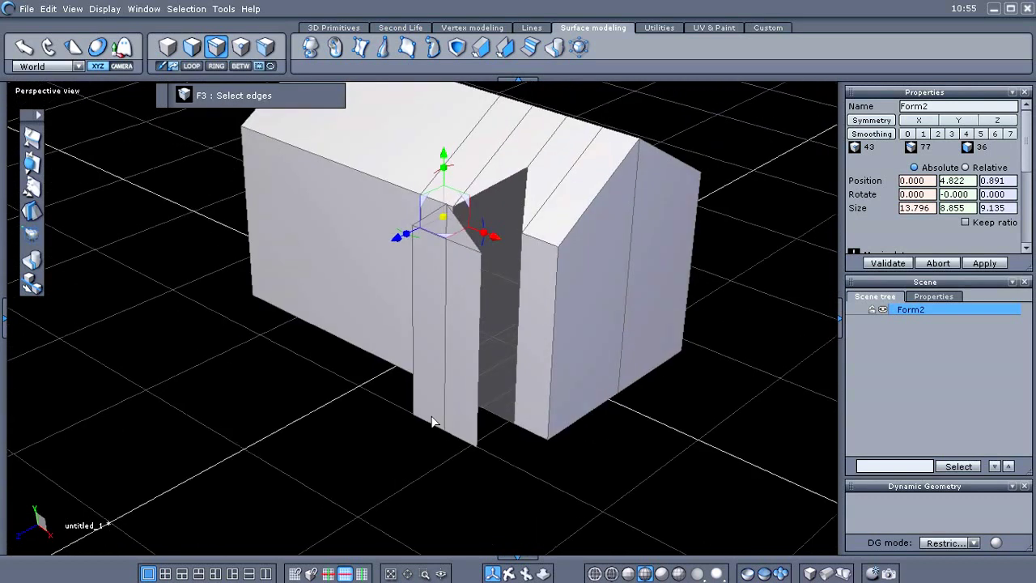
{"action": "left_click", "coordinate": [475, 396]}
{"action": "left_click", "coordinate": [328, 438]}
{"action": "middle_click_drag", "start_coordinate": [276, 374], "coordinate": [378, 363]}
Select the two wall faces and two gable faces of the detached front piece in face selection mode
{"action": "right_click", "coordinate": [321, 412]}
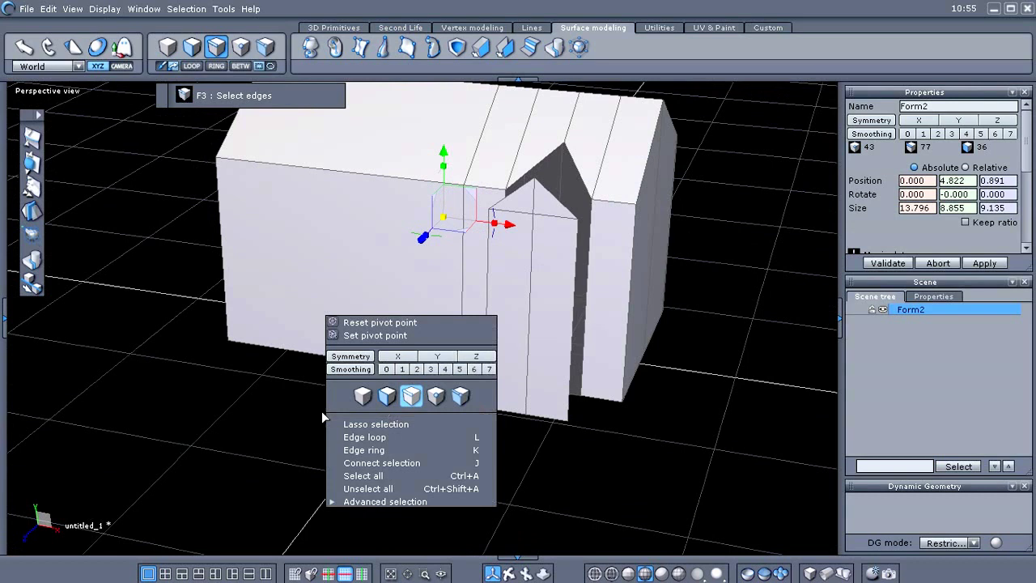
{"action": "left_click", "coordinate": [387, 396]}
{"action": "left_click", "coordinate": [539, 358]}
{"action": "left_click", "coordinate": [518, 359]}
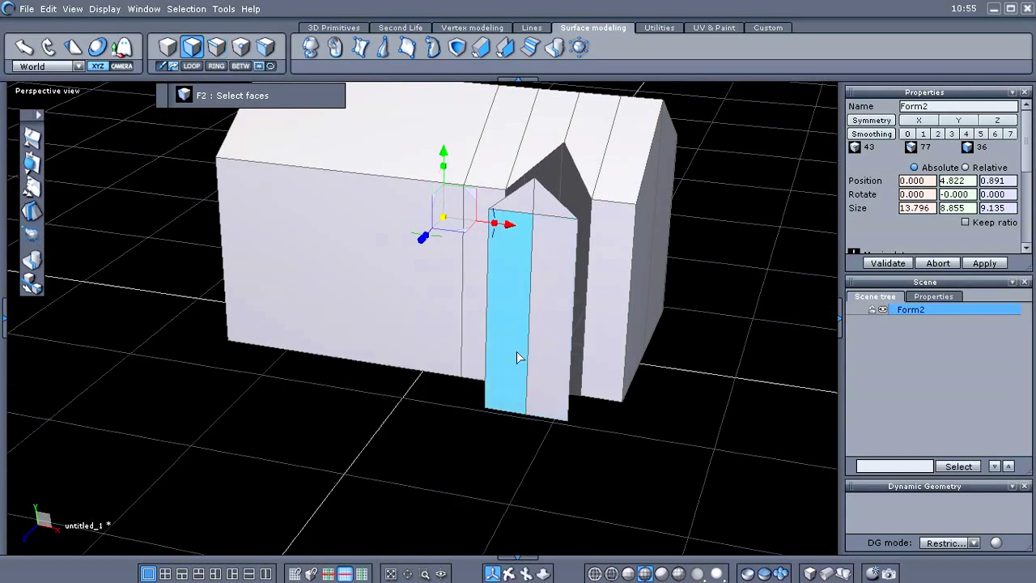
{"action": "left_click", "coordinate": [540, 229], "text": "shift"}
{"action": "left_click", "coordinate": [544, 207], "text": "shift"}
{"action": "left_click", "coordinate": [526, 200], "text": "shift"}
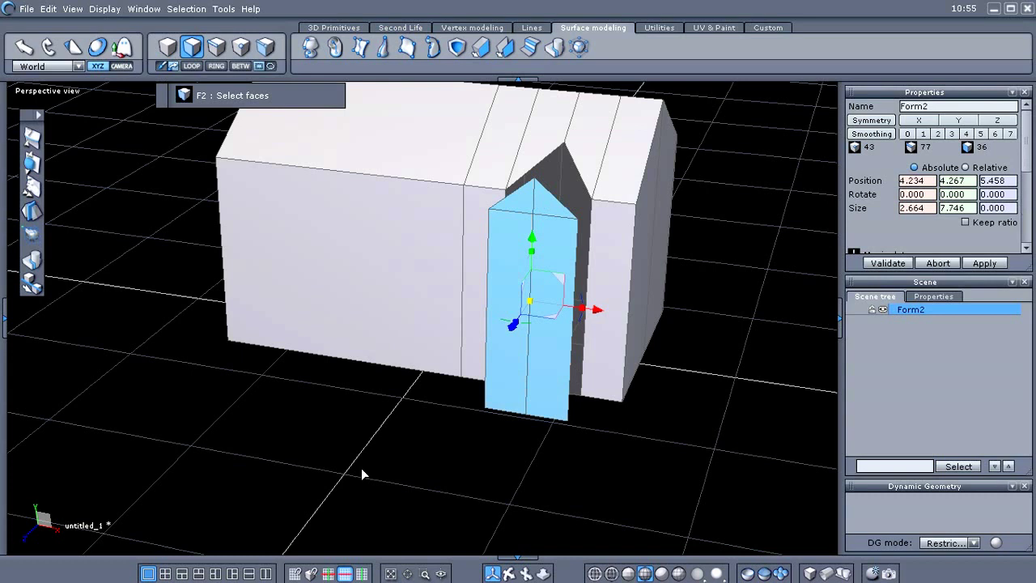
Convert the borders of the selected front faces into an edge selection, inspect the outline and clear the selection
{"action": "scroll", "coordinate": [364, 471], "scroll_direction": "down", "scroll_amount": 3}
{"action": "middle_click_drag", "start_coordinate": [448, 465], "coordinate": [719, 452]}
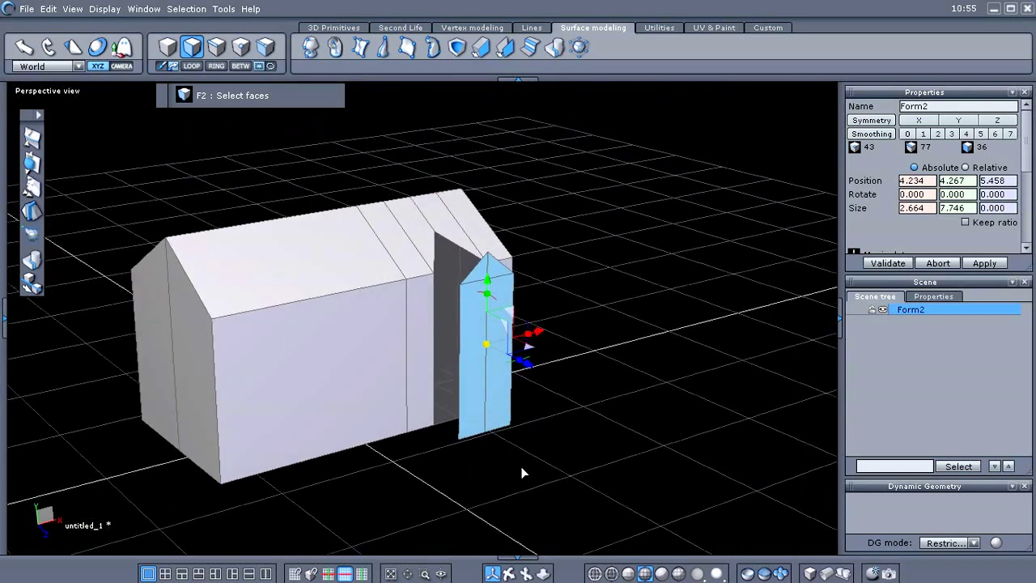
{"action": "middle_click_drag", "start_coordinate": [521, 466], "coordinate": [564, 450]}
{"action": "scroll", "coordinate": [566, 429], "scroll_direction": "up", "scroll_amount": 3}
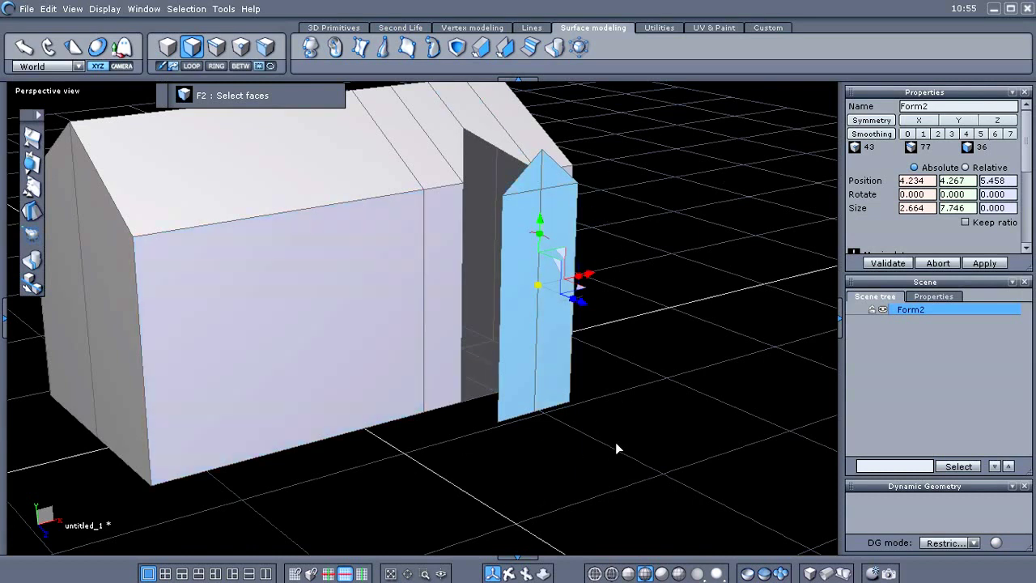
{"action": "key", "text": "b"}
{"action": "middle_click_drag", "start_coordinate": [609, 448], "coordinate": [617, 458]}
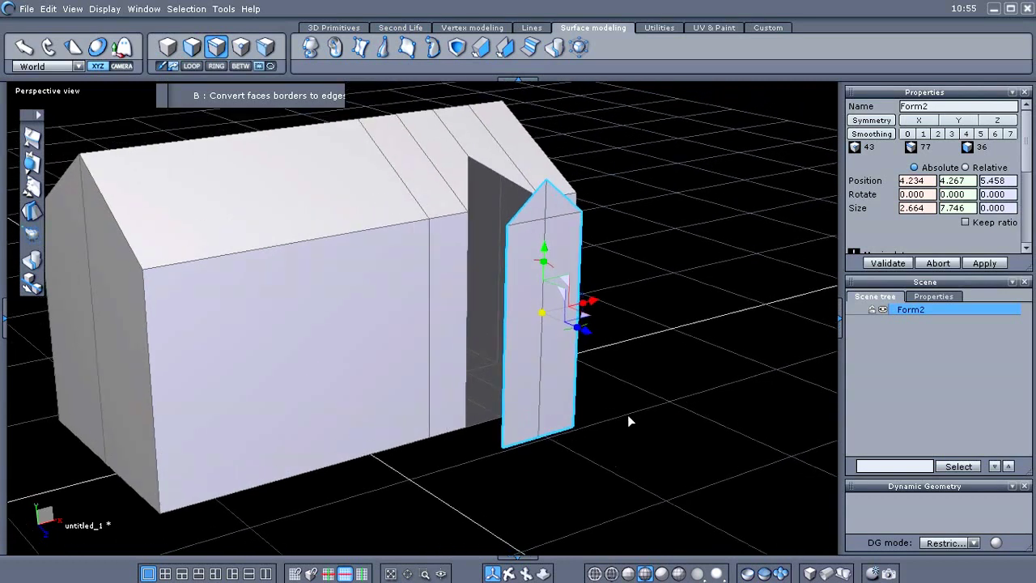
{"action": "scroll", "coordinate": [628, 407], "scroll_direction": "up", "scroll_amount": 3}
{"action": "scroll", "coordinate": [628, 373], "scroll_direction": "down", "scroll_amount": 1}
{"action": "middle_click_drag", "start_coordinate": [628, 373], "coordinate": [656, 408]}
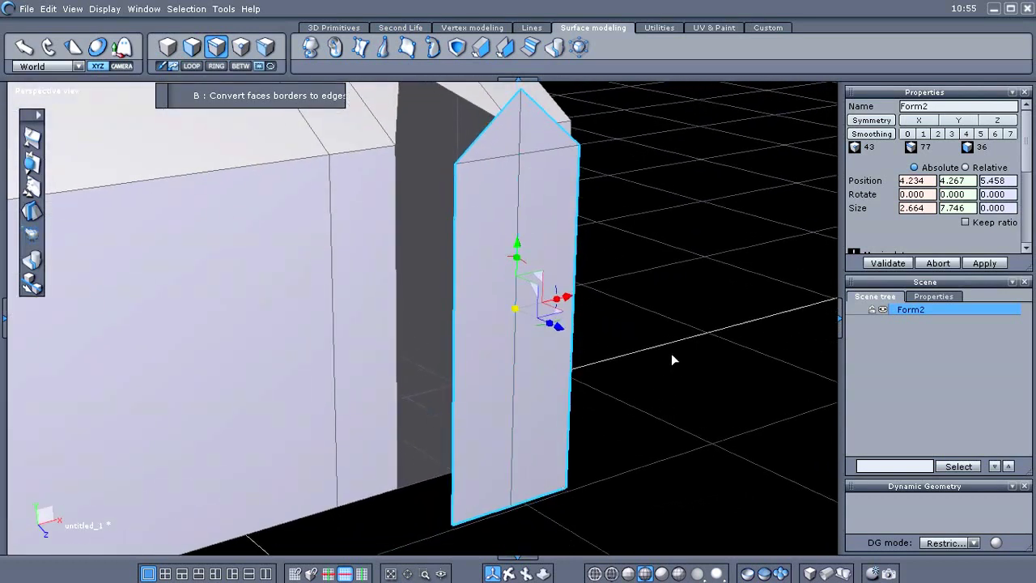
{"action": "scroll", "coordinate": [671, 359], "scroll_direction": "down", "scroll_amount": 5}
{"action": "left_click", "coordinate": [630, 459]}
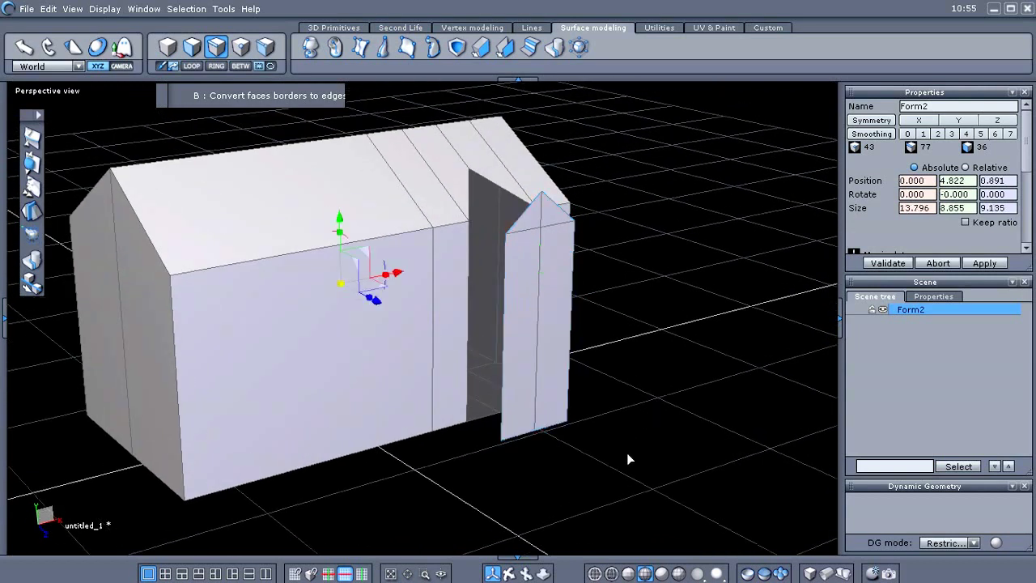
{"action": "right_click", "coordinate": [628, 453]}
{"action": "left_click", "coordinate": [694, 439]}
{"action": "left_click", "coordinate": [553, 377]}
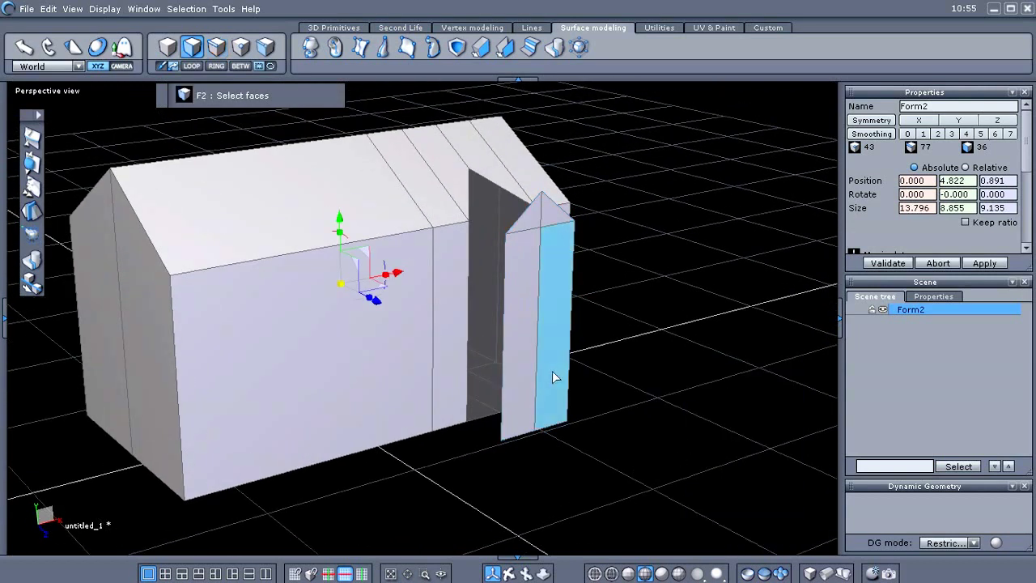
{"action": "left_click", "coordinate": [526, 267], "text": "shift"}
{"action": "left_click", "coordinate": [500, 144], "text": "shift"}
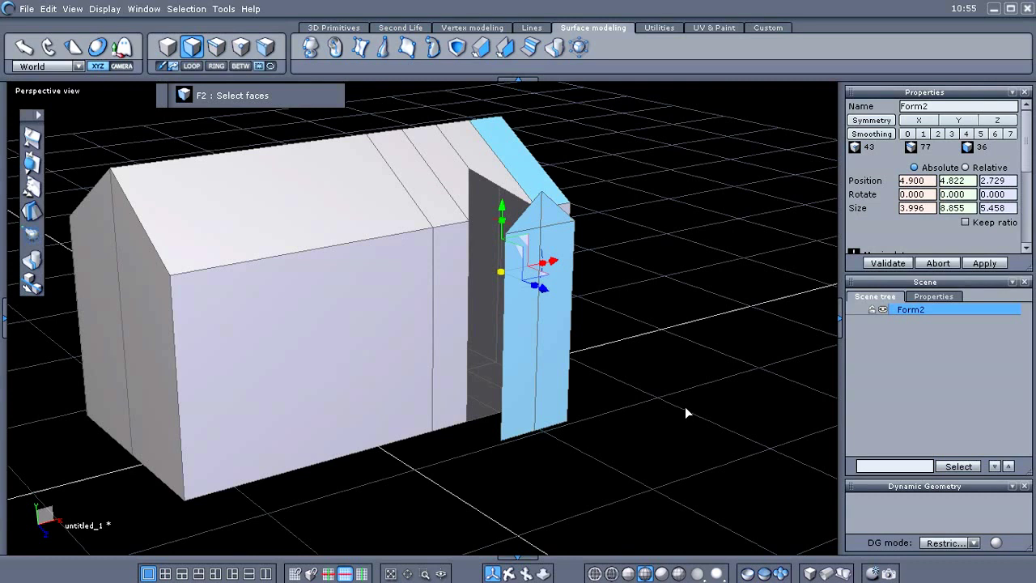
{"action": "key", "text": "b"}
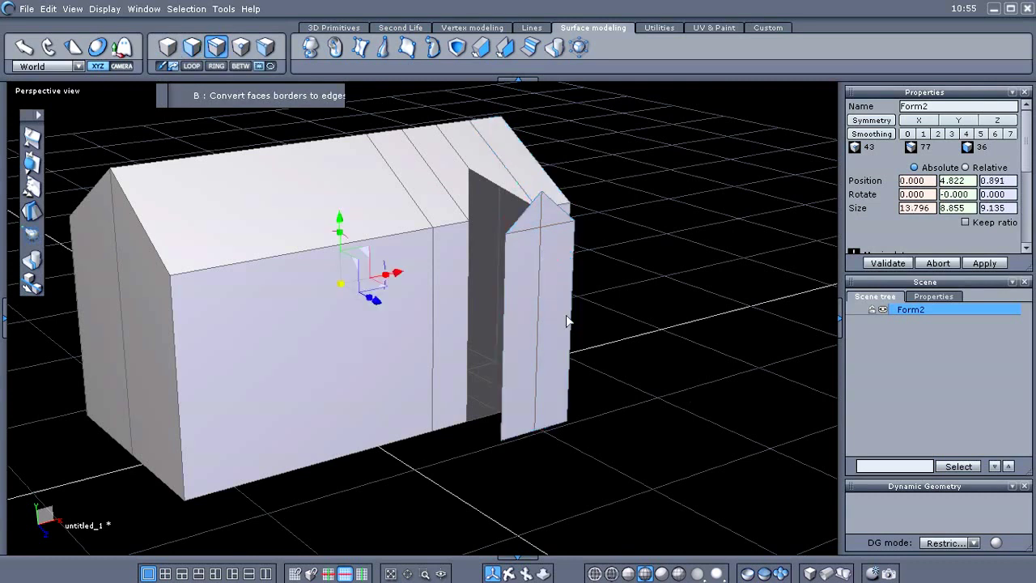
Select only the four faces of the detached front piece and convert their borders into an edge selection
{"action": "right_click", "coordinate": [628, 374]}
{"action": "left_click", "coordinate": [688, 359]}
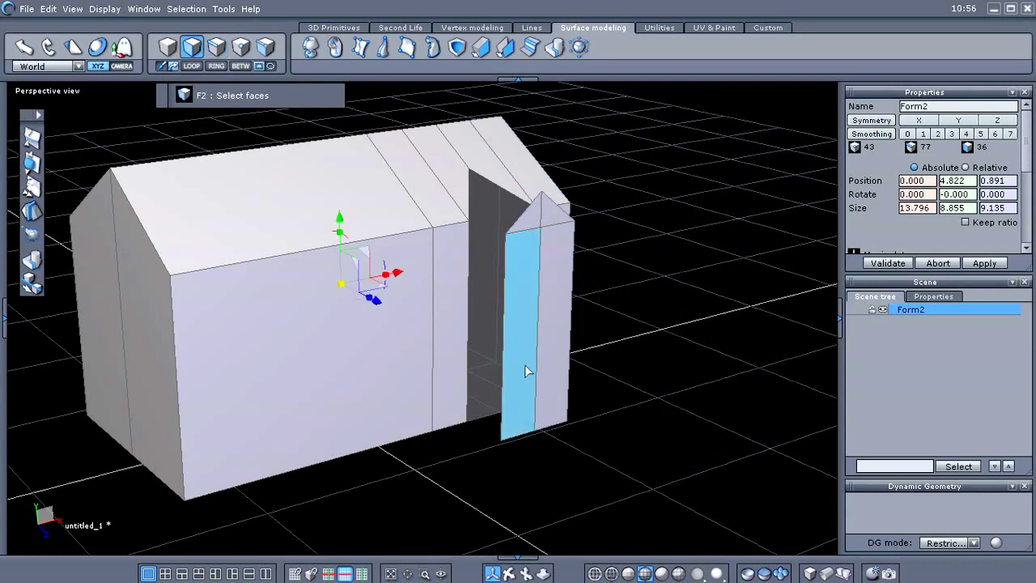
{"action": "left_click", "coordinate": [525, 368]}
{"action": "left_click", "coordinate": [544, 335], "text": "shift"}
{"action": "left_click", "coordinate": [549, 219], "text": "shift"}
{"action": "left_click", "coordinate": [534, 218], "text": "shift"}
{"action": "left_click", "coordinate": [522, 340], "text": "shift"}
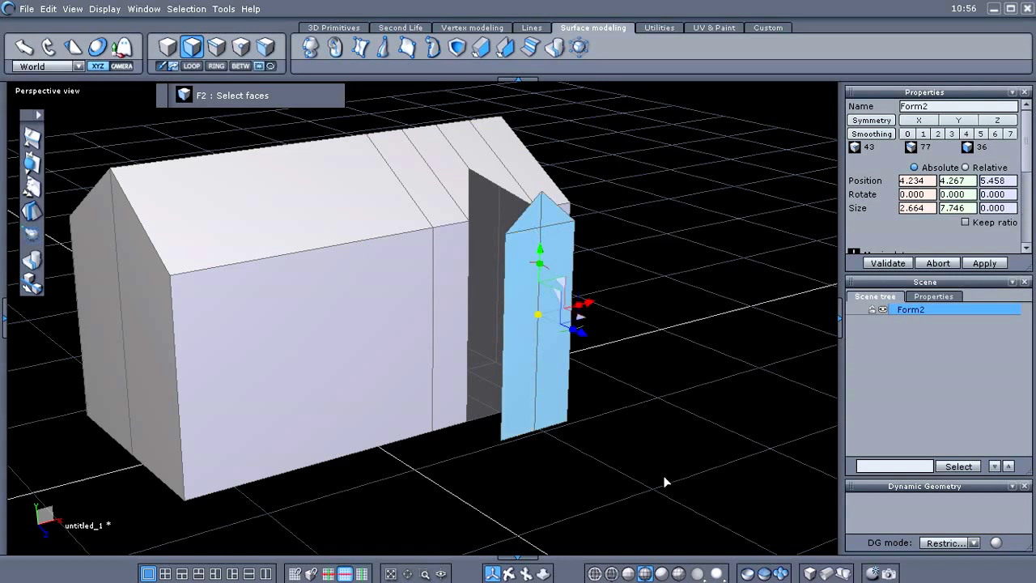
{"action": "key", "text": "b"}
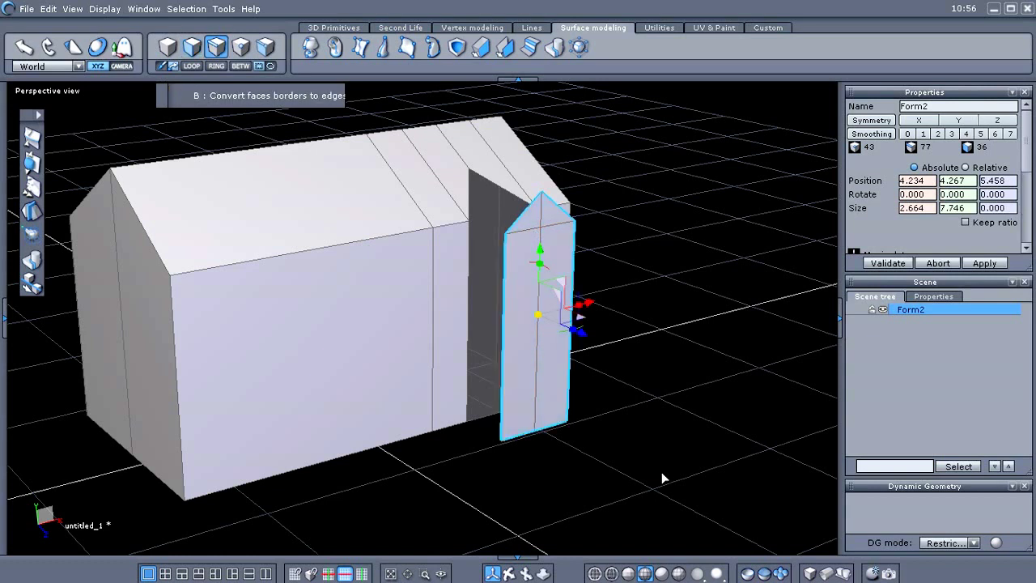
Add the complete border of the house opening to the edge selection by looping from one of its vertical edges
{"action": "middle_click_drag", "start_coordinate": [649, 424], "coordinate": [651, 460]}
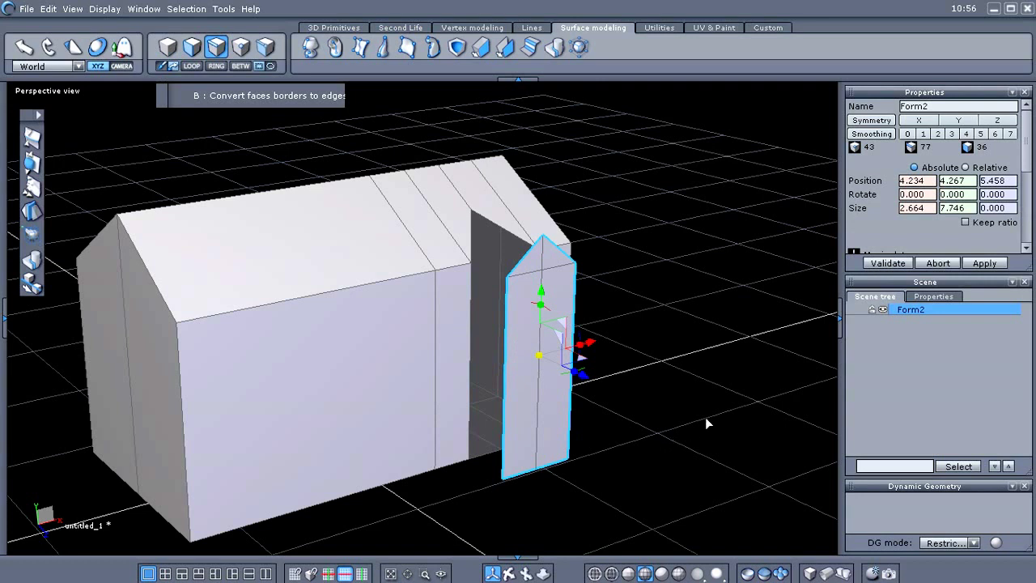
{"action": "middle_click_drag", "start_coordinate": [705, 417], "coordinate": [533, 353]}
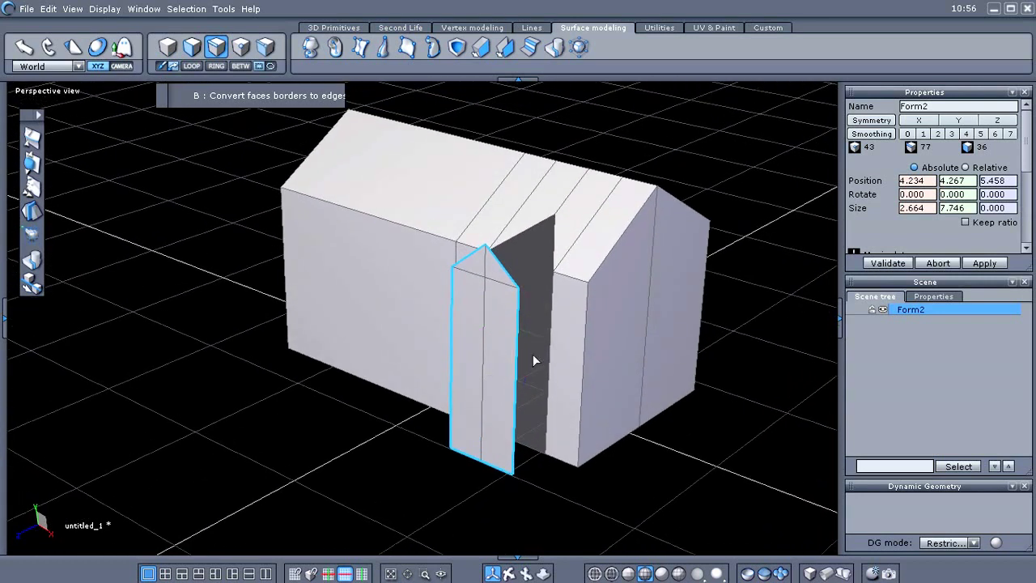
{"action": "left_click", "coordinate": [553, 347], "text": "shift"}
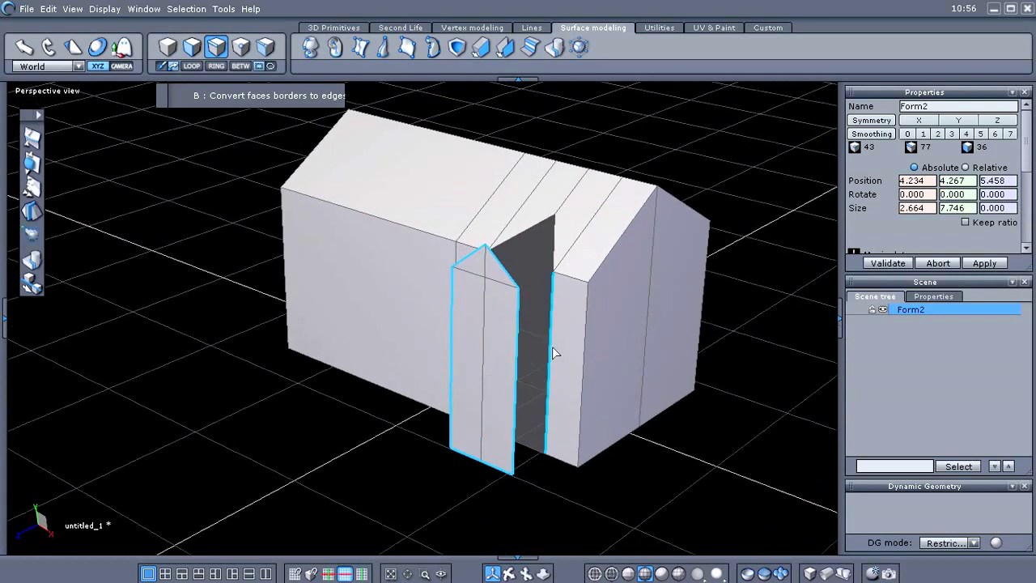
{"action": "right_click", "coordinate": [311, 437]}
{"action": "left_click", "coordinate": [360, 456]}
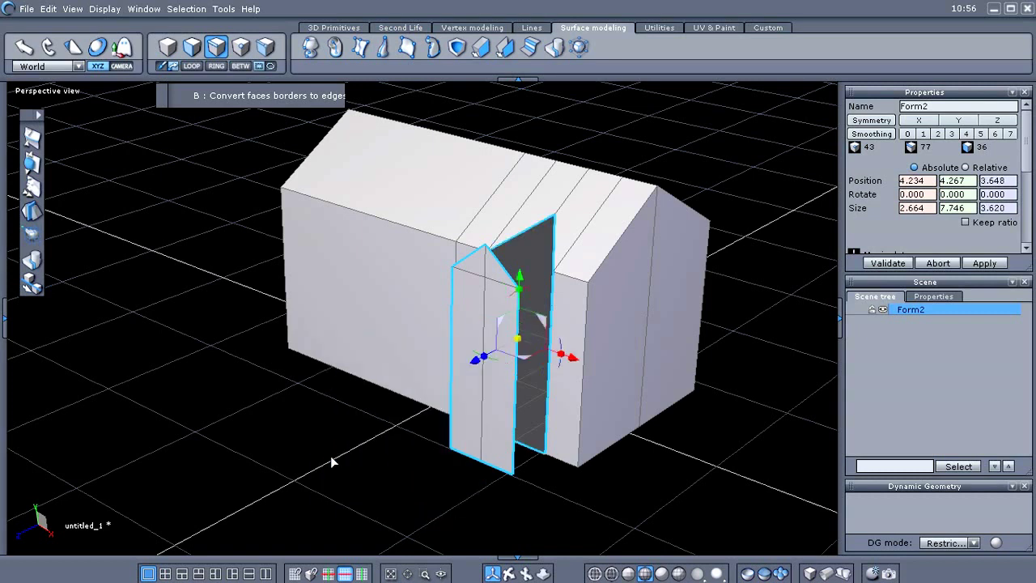
Bridge the selected border loops of the detached front piece and the house opening to join them with new faces
{"action": "middle_click_drag", "start_coordinate": [341, 479], "coordinate": [663, 377]}
{"action": "scroll", "coordinate": [377, 452], "scroll_direction": "up", "scroll_amount": 3}
{"action": "scroll", "coordinate": [660, 397], "scroll_direction": "down", "scroll_amount": 3}
{"action": "middle_click_drag", "start_coordinate": [656, 419], "coordinate": [640, 443]}
{"action": "left_click", "coordinate": [455, 29]}
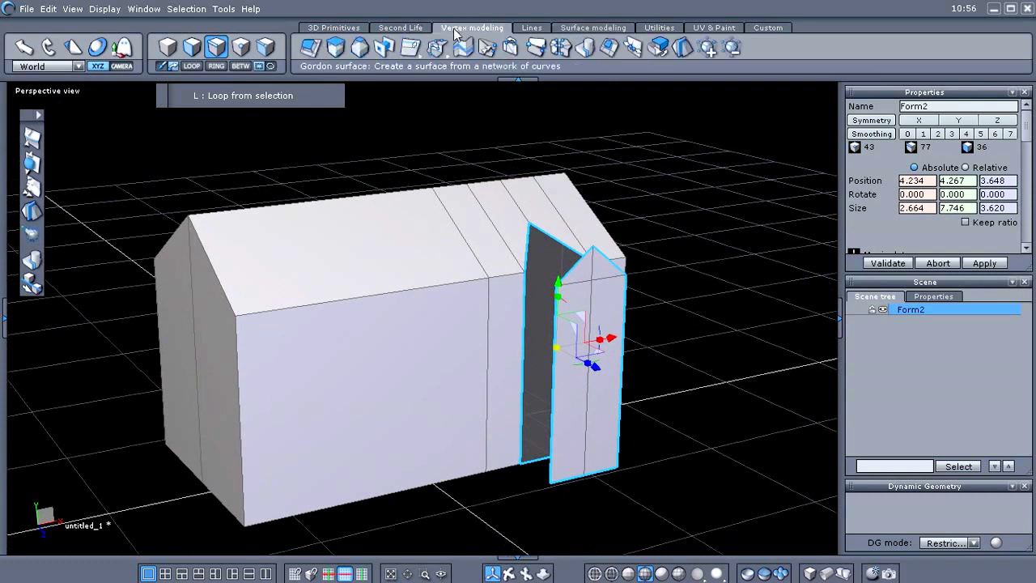
{"action": "left_click", "coordinate": [384, 47]}
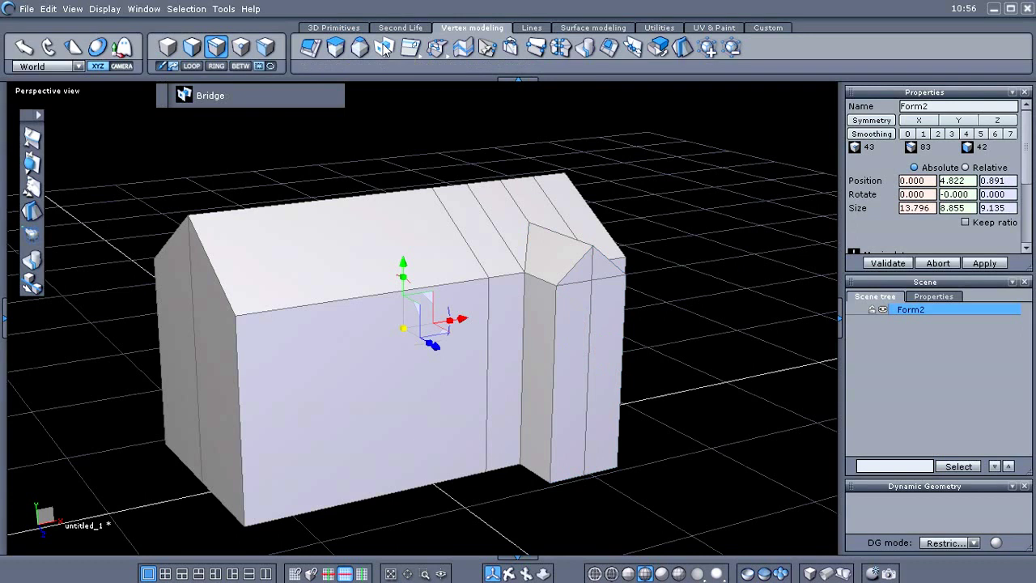
Select the two wall faces and two gable faces at the extension's front and move them outward along Z to lengthen it
{"action": "middle_click_drag", "start_coordinate": [646, 319], "coordinate": [682, 341]}
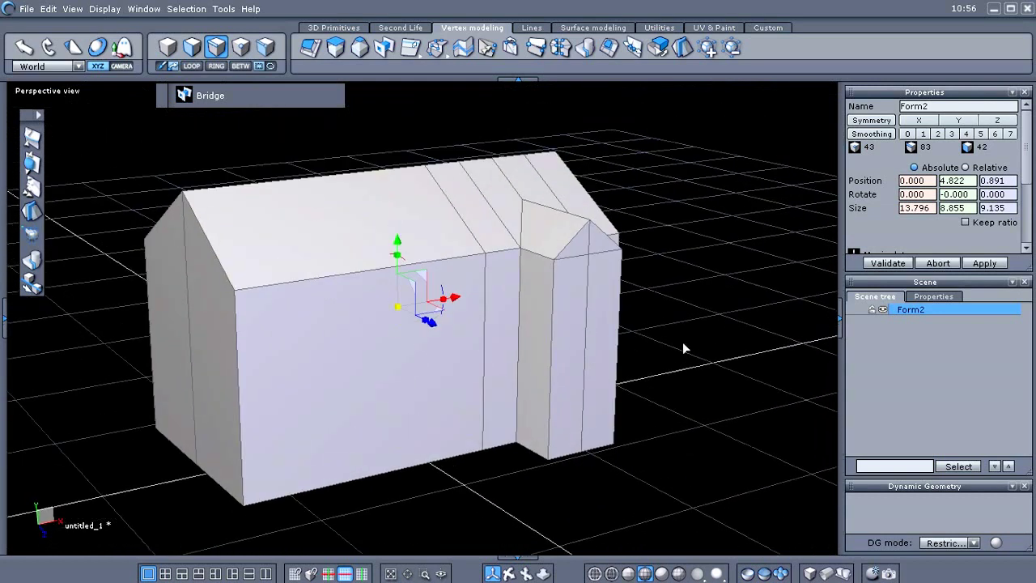
{"action": "right_click", "coordinate": [648, 367]}
{"action": "left_click", "coordinate": [731, 352]}
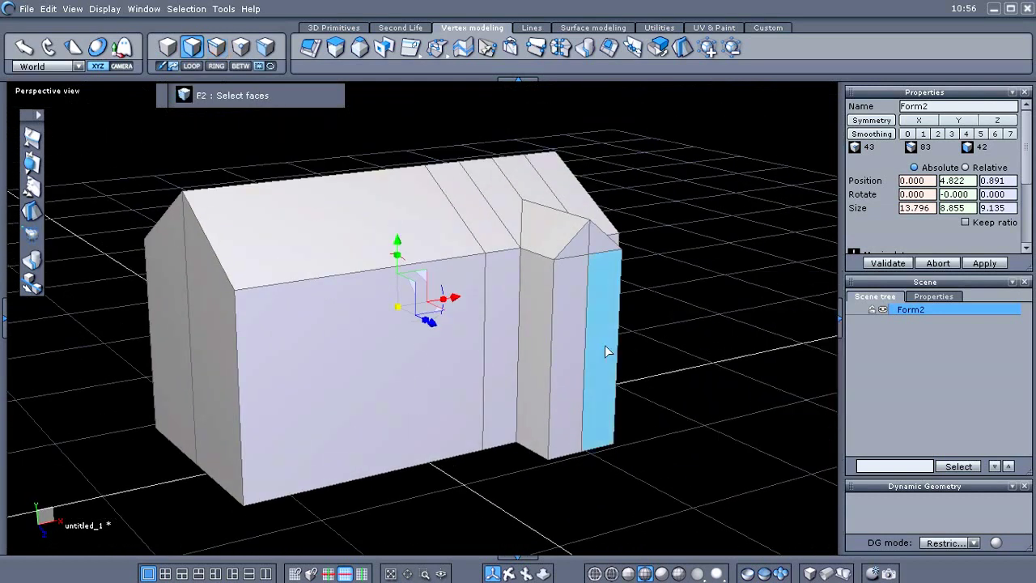
{"action": "left_click", "coordinate": [572, 357]}
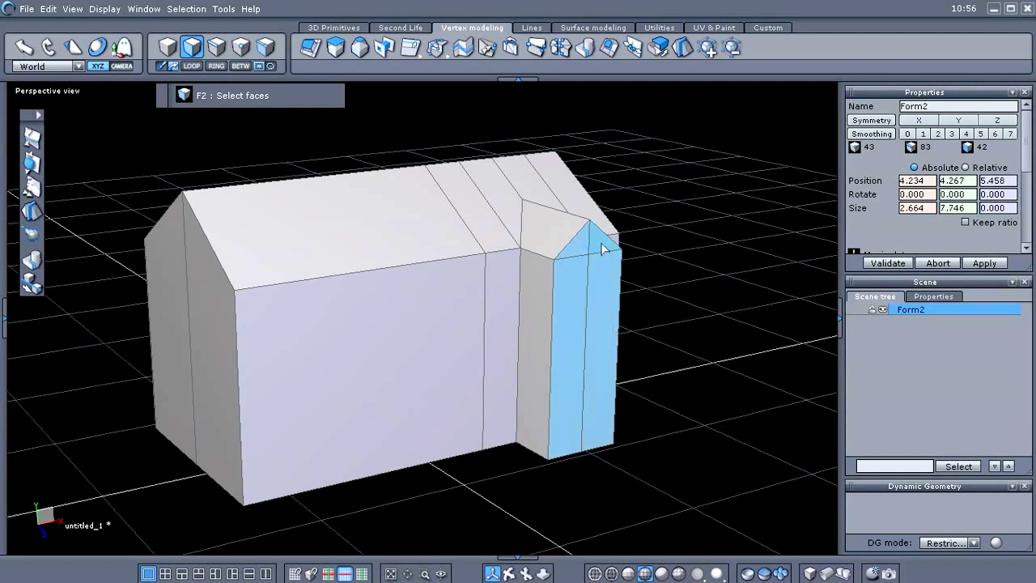
{"action": "left_click", "coordinate": [605, 241], "text": "shift"}
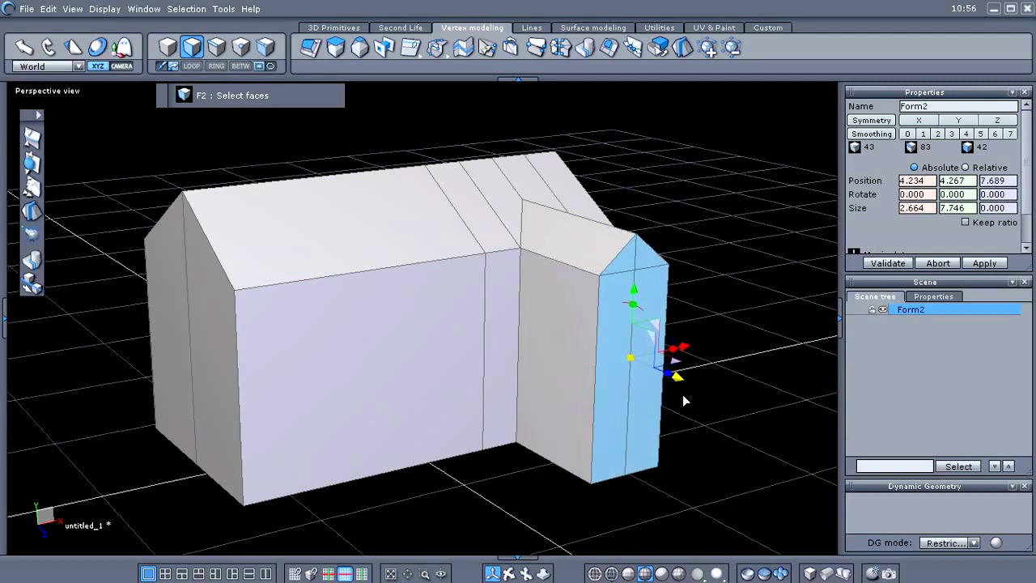
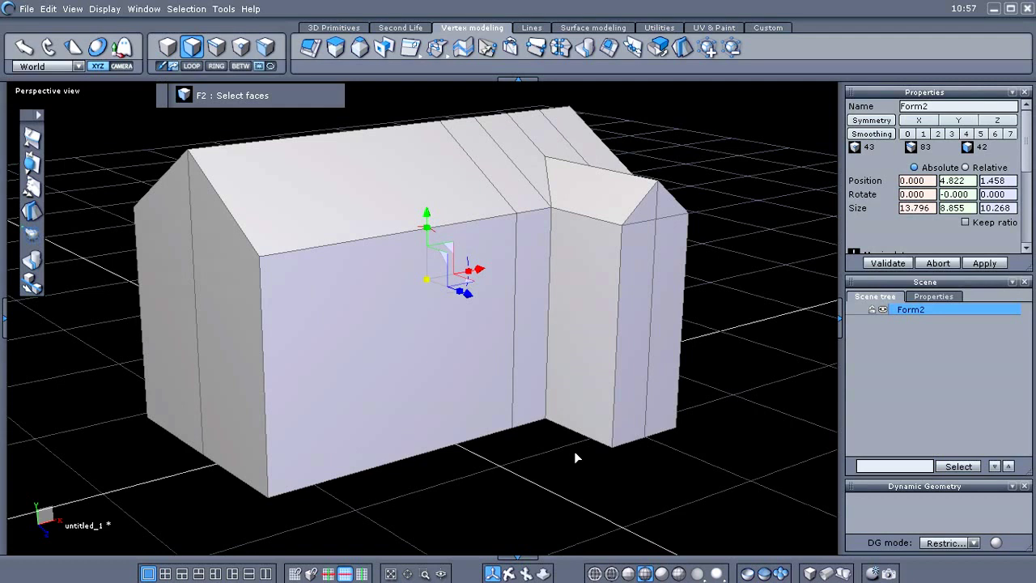
{"action": "right_click_drag", "start_coordinate": [576, 458], "coordinate": [648, 468]}
{"action": "scroll", "coordinate": [564, 471], "scroll_direction": "down", "scroll_amount": 3}
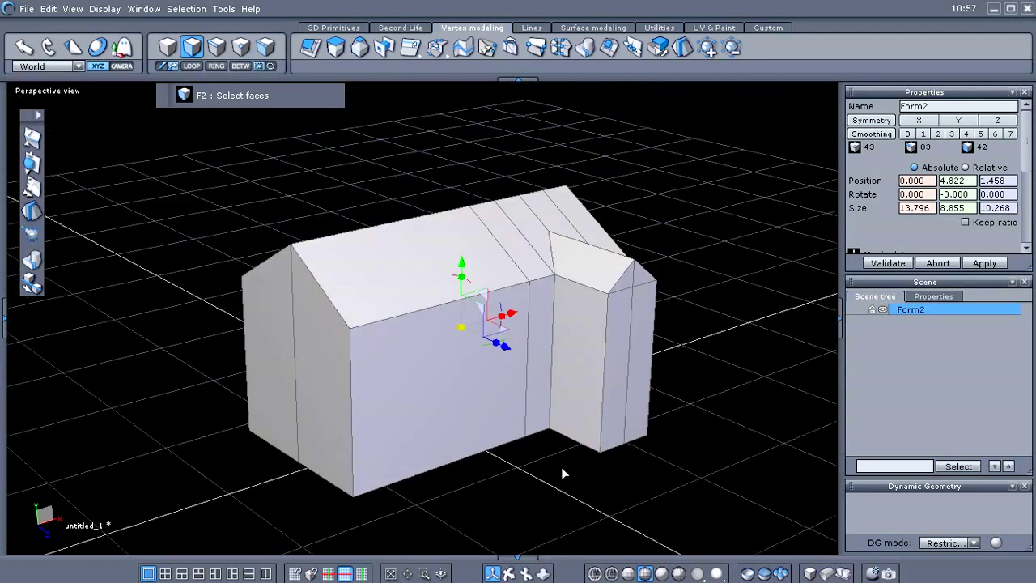
{"action": "scroll", "coordinate": [561, 467], "scroll_direction": "up", "scroll_amount": 3}
{"action": "scroll", "coordinate": [551, 474], "scroll_direction": "down", "scroll_amount": 3}
{"action": "scroll", "coordinate": [540, 491], "scroll_direction": "up", "scroll_amount": 1}
{"action": "middle_click_drag", "start_coordinate": [537, 483], "coordinate": [548, 458]}
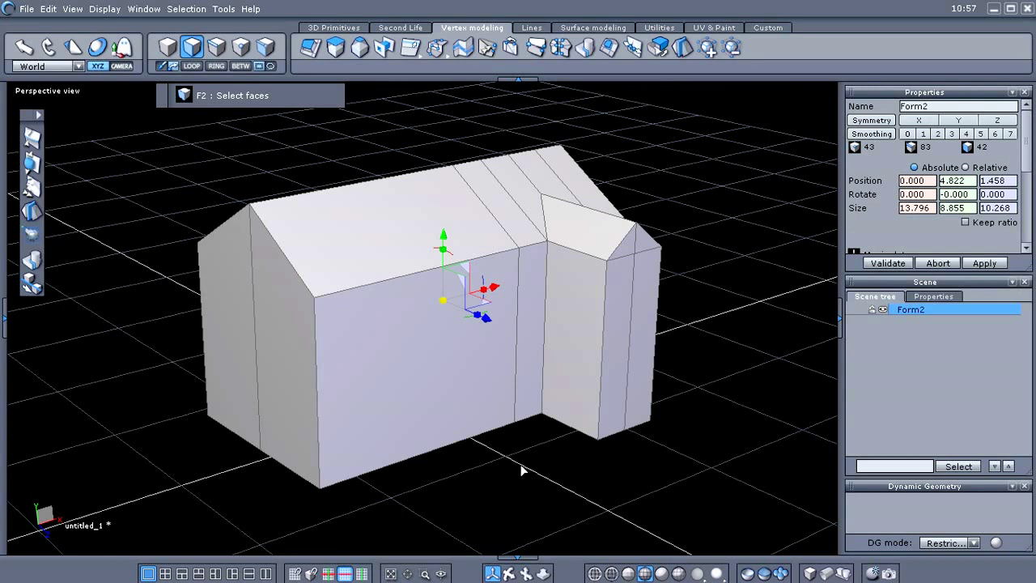
{"action": "scroll", "coordinate": [528, 435], "scroll_direction": "up", "scroll_amount": 3}
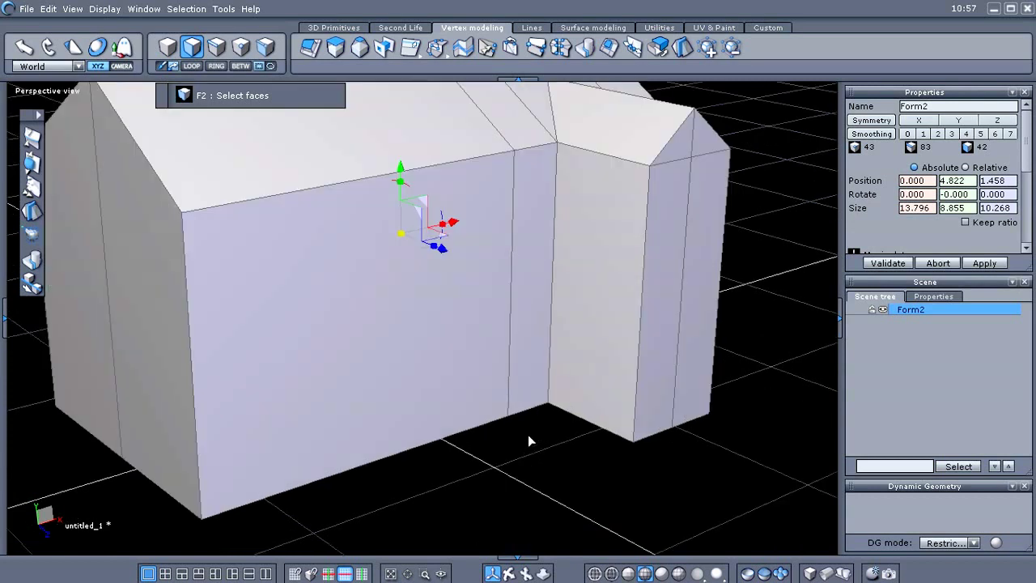
{"action": "scroll", "coordinate": [528, 435], "scroll_direction": "down", "scroll_amount": 3}
{"action": "middle_click_drag", "start_coordinate": [529, 432], "coordinate": [404, 457]}
{"action": "right_click_drag", "start_coordinate": [404, 463], "coordinate": [574, 442]}
{"action": "scroll", "coordinate": [567, 434], "scroll_direction": "up", "scroll_amount": 3}
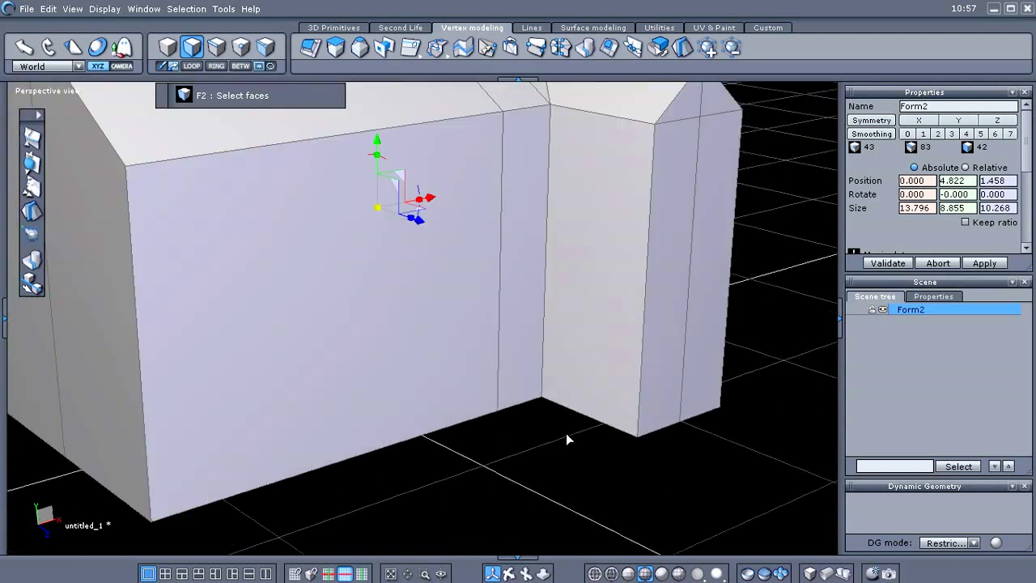
{"action": "scroll", "coordinate": [565, 433], "scroll_direction": "down", "scroll_amount": 2}
{"action": "mouse_move", "coordinate": [564, 433]}
{"action": "middle_mouse_down"}
{"action": "mouse_move", "coordinate": [578, 432]}
{"action": "mouse_move", "coordinate": [567, 451]}
{"action": "middle_mouse_up"}
{"action": "right_click_drag", "start_coordinate": [567, 458], "coordinate": [548, 481]}
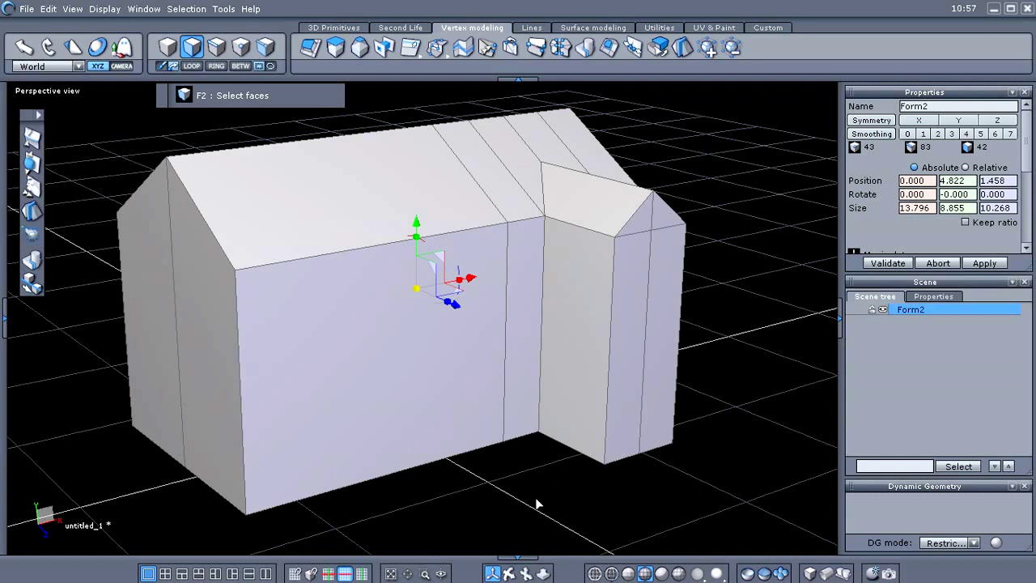
{"action": "right_click_drag", "start_coordinate": [536, 504], "coordinate": [561, 487]}
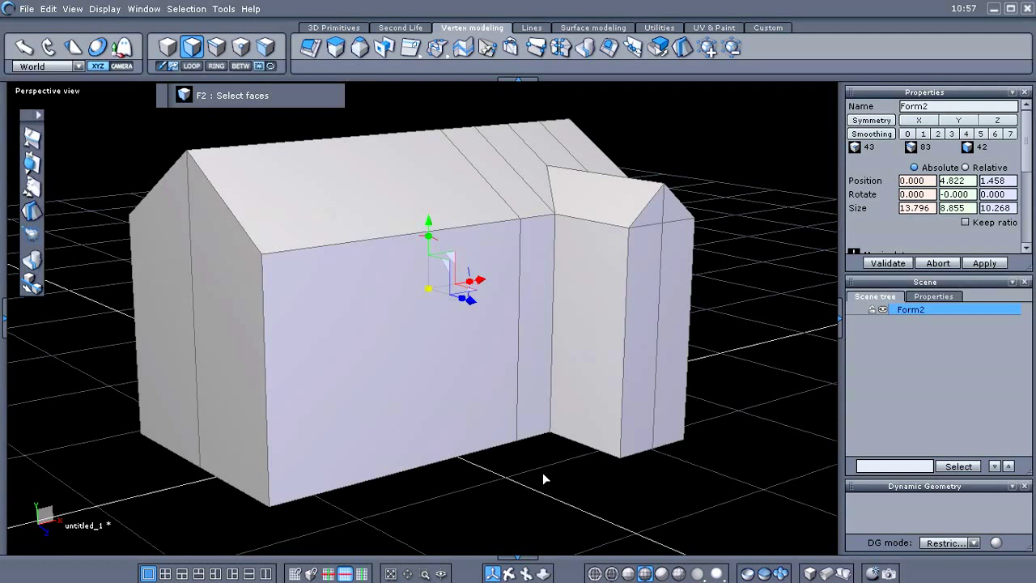
{"action": "right_click_drag", "start_coordinate": [542, 475], "coordinate": [591, 468]}
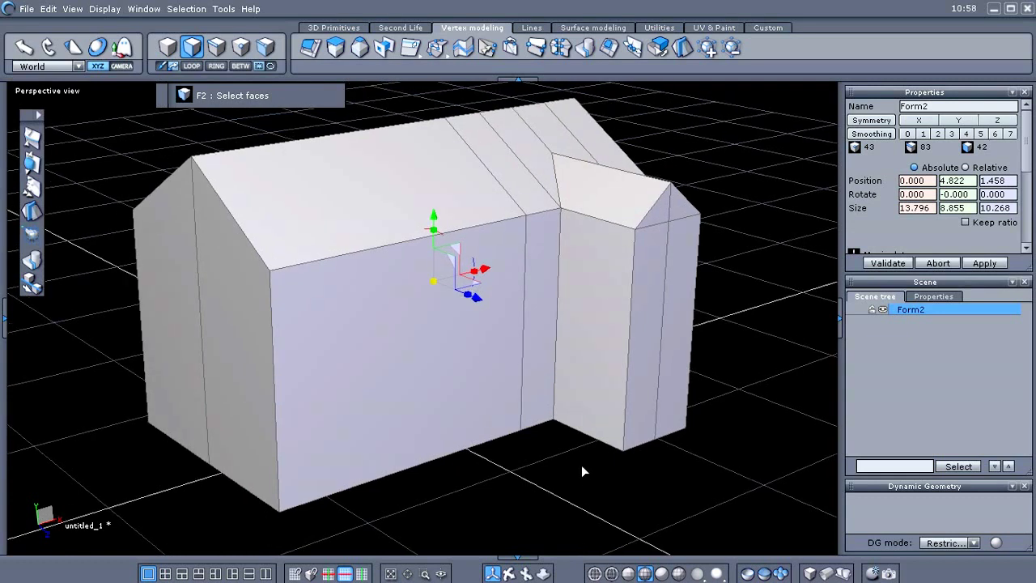
{"action": "right_click_drag", "start_coordinate": [597, 474], "coordinate": [643, 467]}
{"action": "right_click_drag", "start_coordinate": [569, 483], "coordinate": [573, 478]}
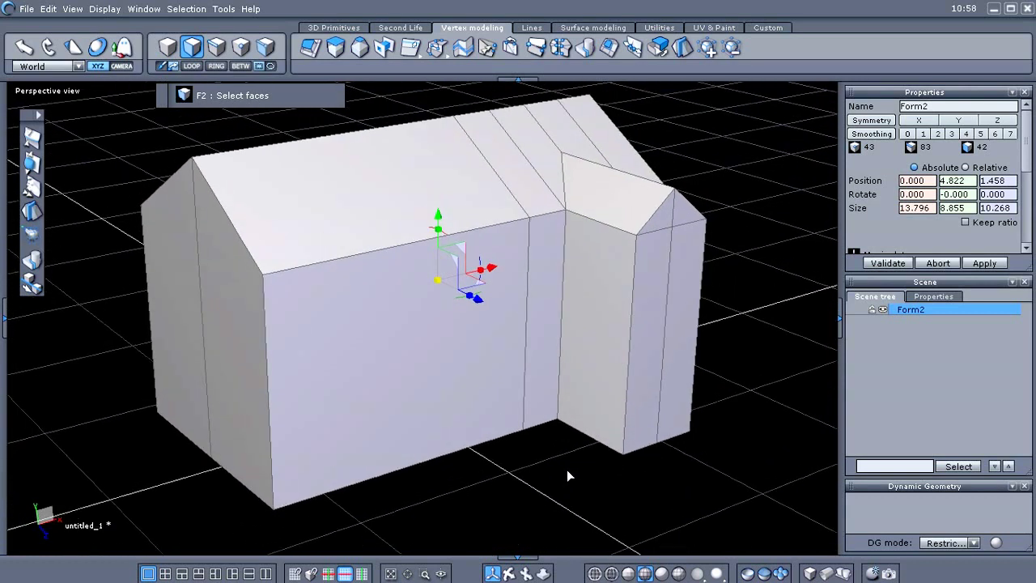